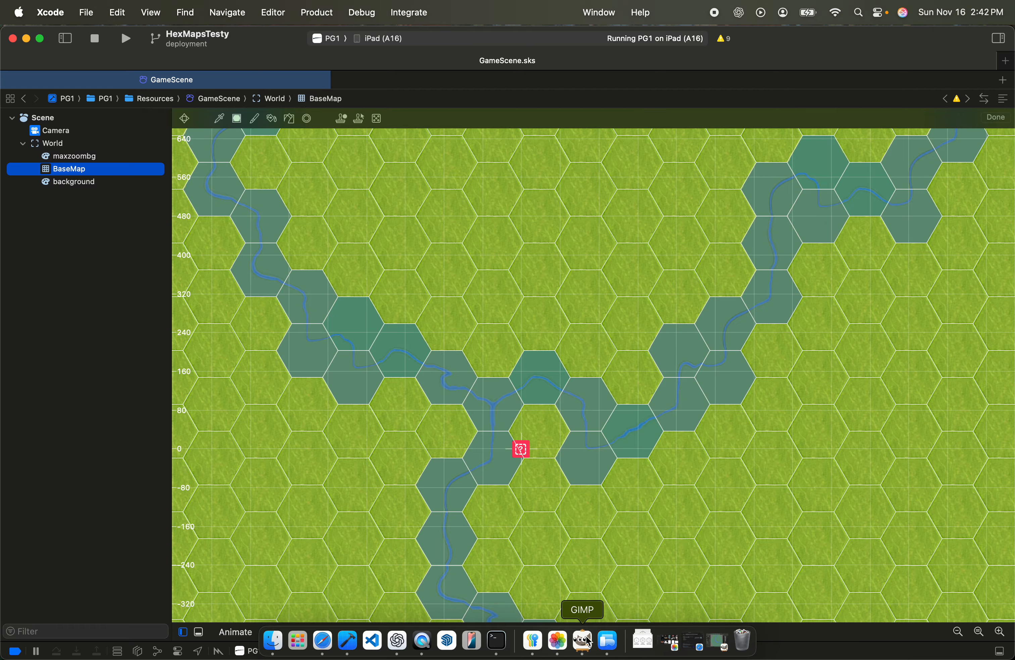
Show the project's file list in Xcode and open the HTSPG1 tile set from the Resources folder.
left_click(589, 641)
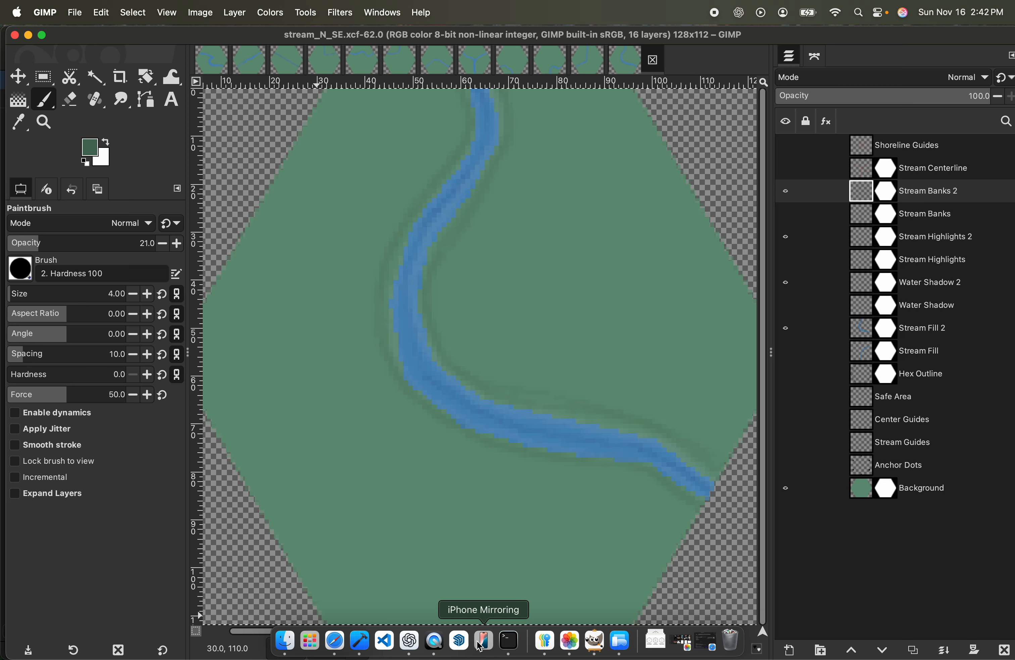
left_click(360, 640)
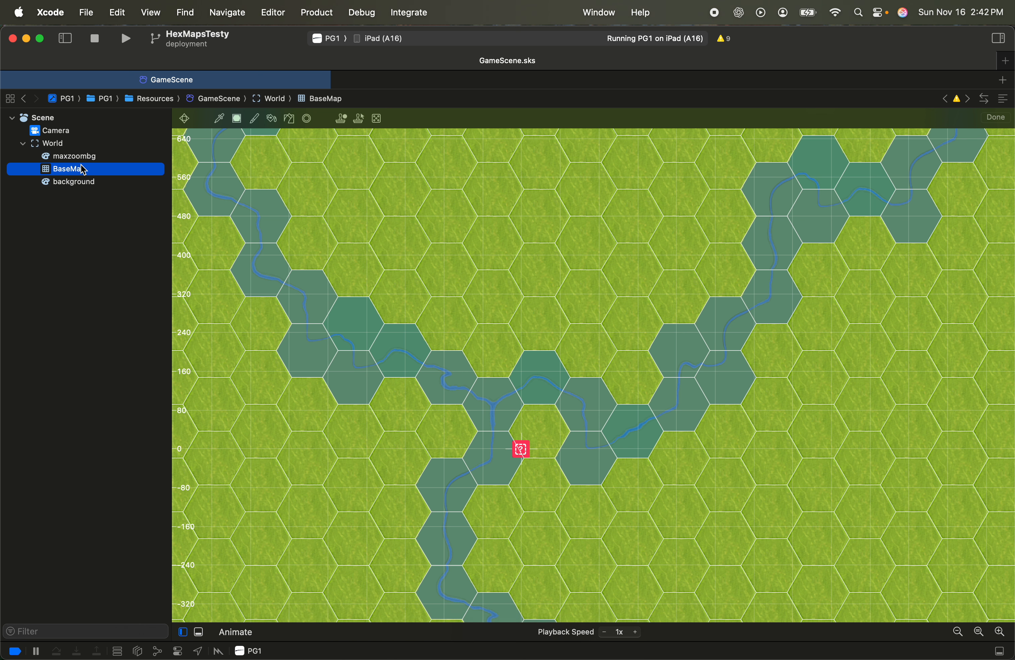
left_click(67, 39)
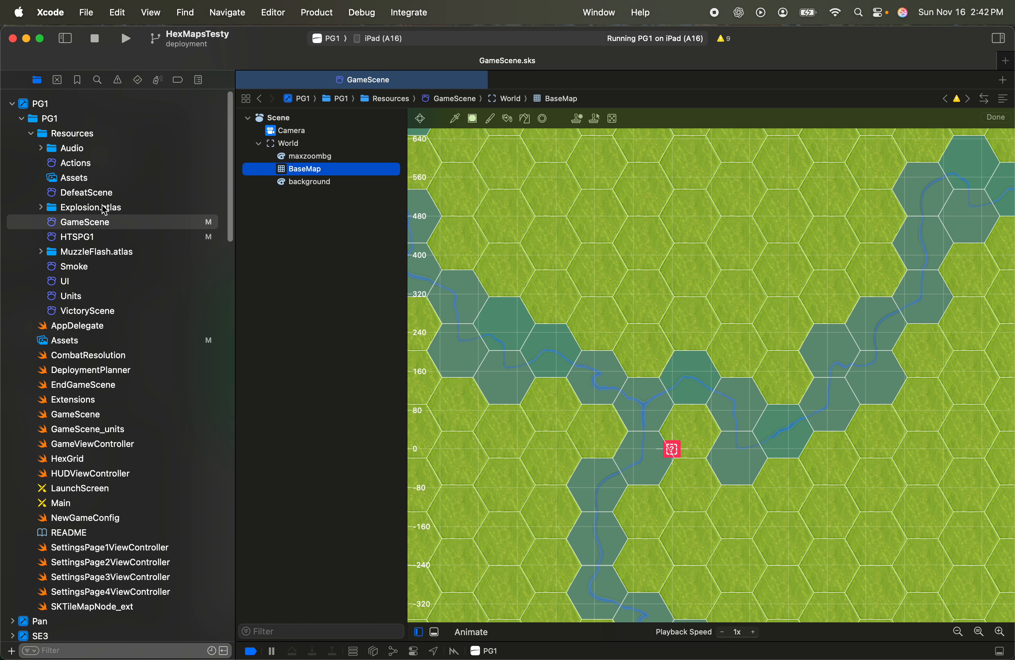
left_click(95, 241)
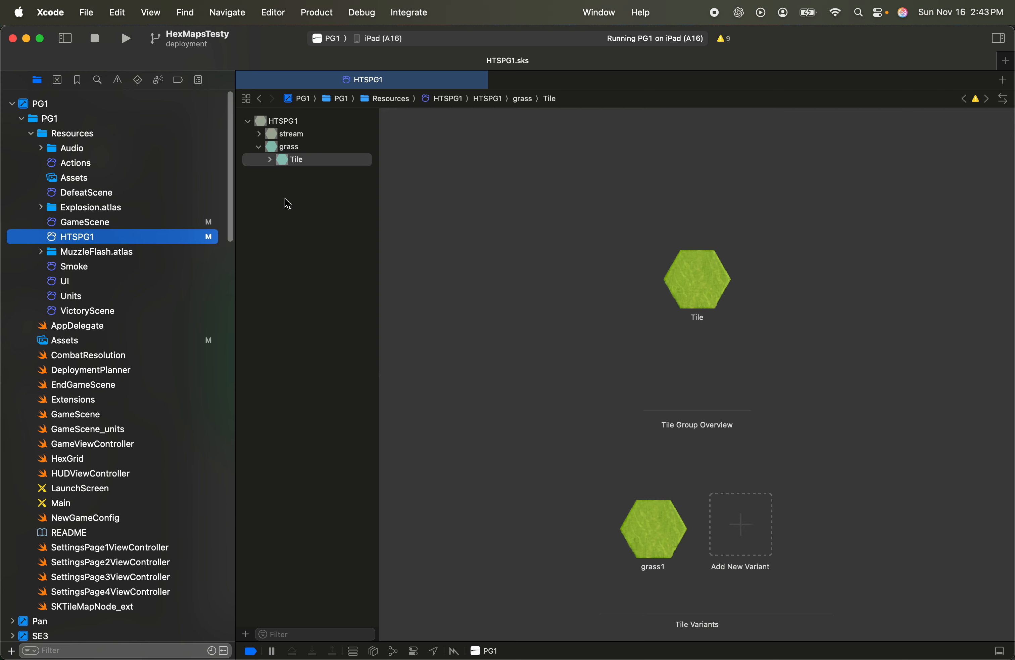
left_click(273, 208)
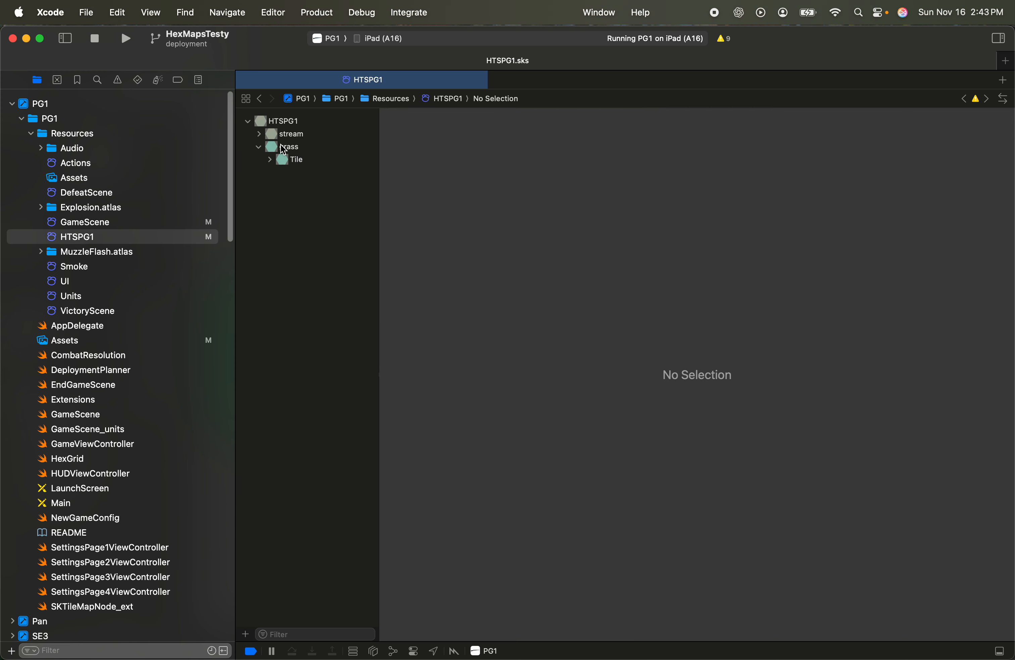
Add a 6-Way Adjacency Group to the HTSPG1 tile set and display its tile rules.
left_click(284, 123)
right_click(284, 123)
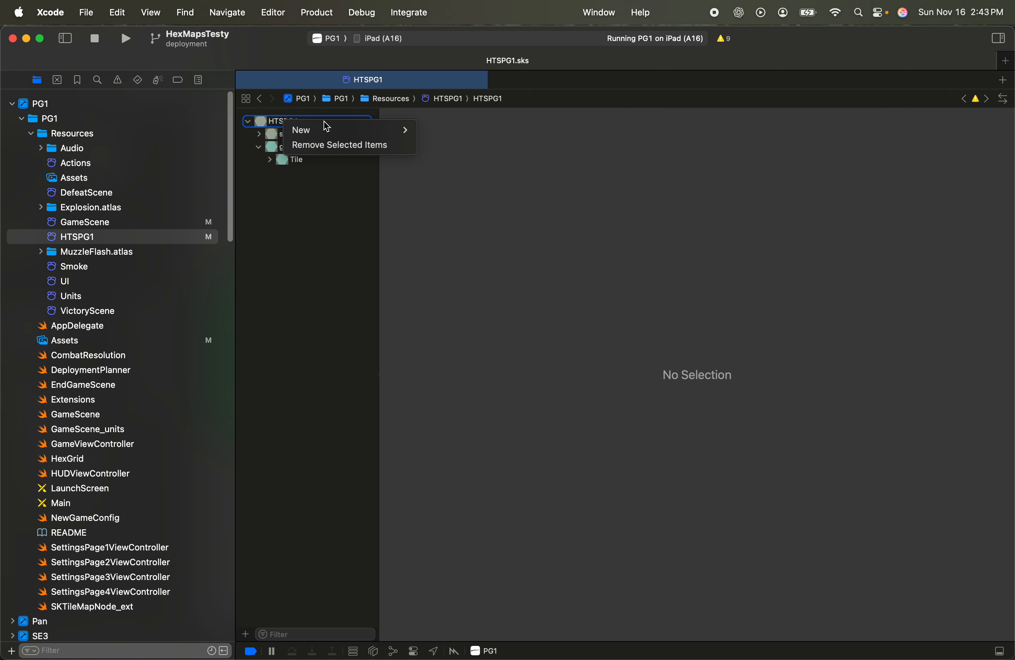
mouse_move(338, 131)
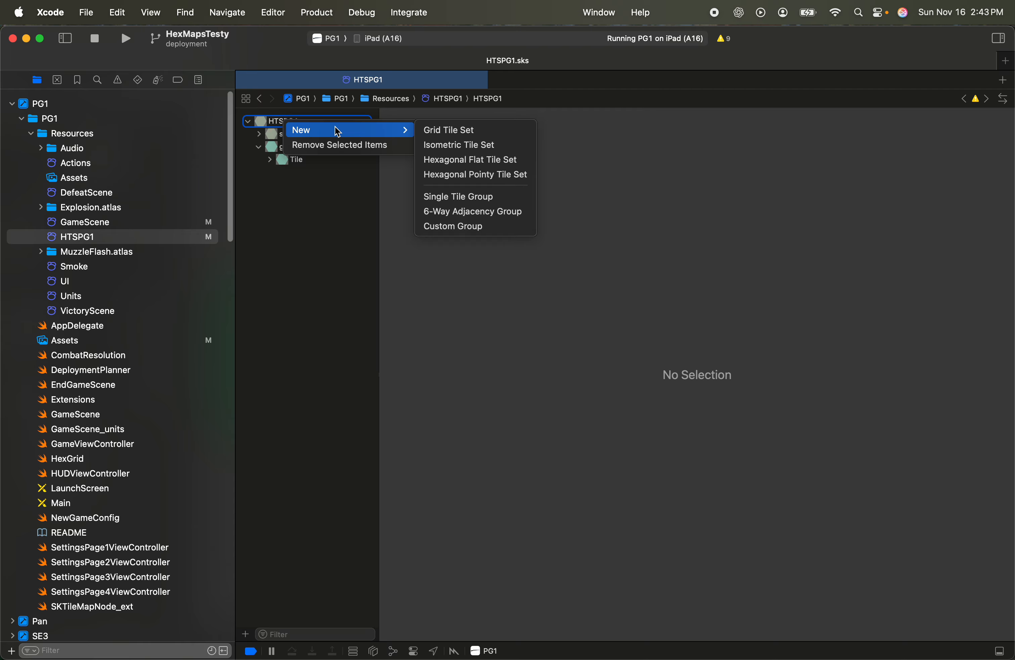
left_click(478, 216)
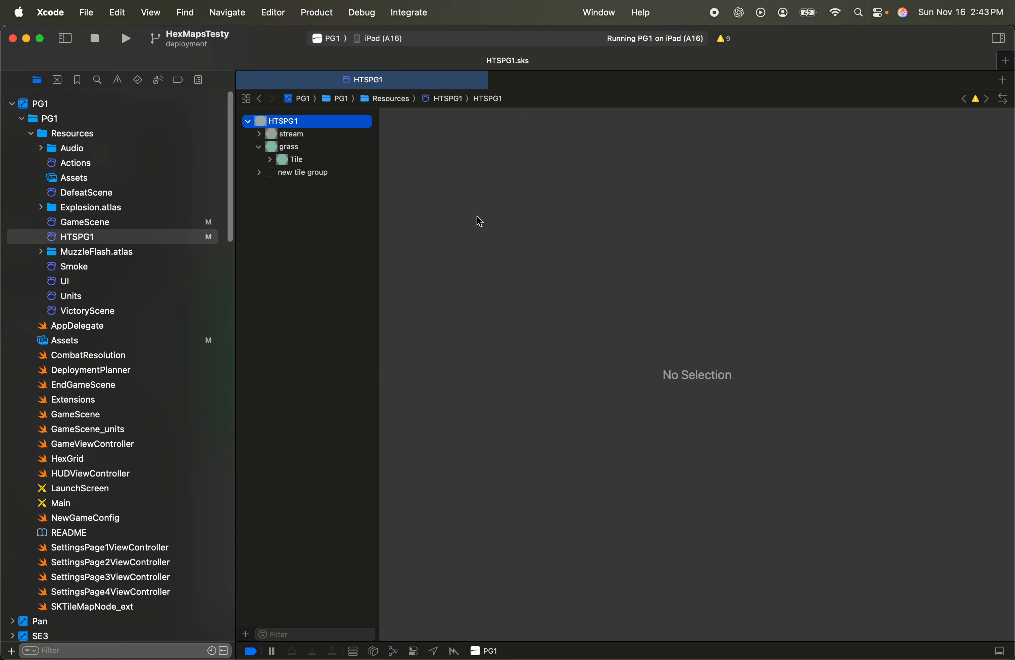
left_click(315, 174)
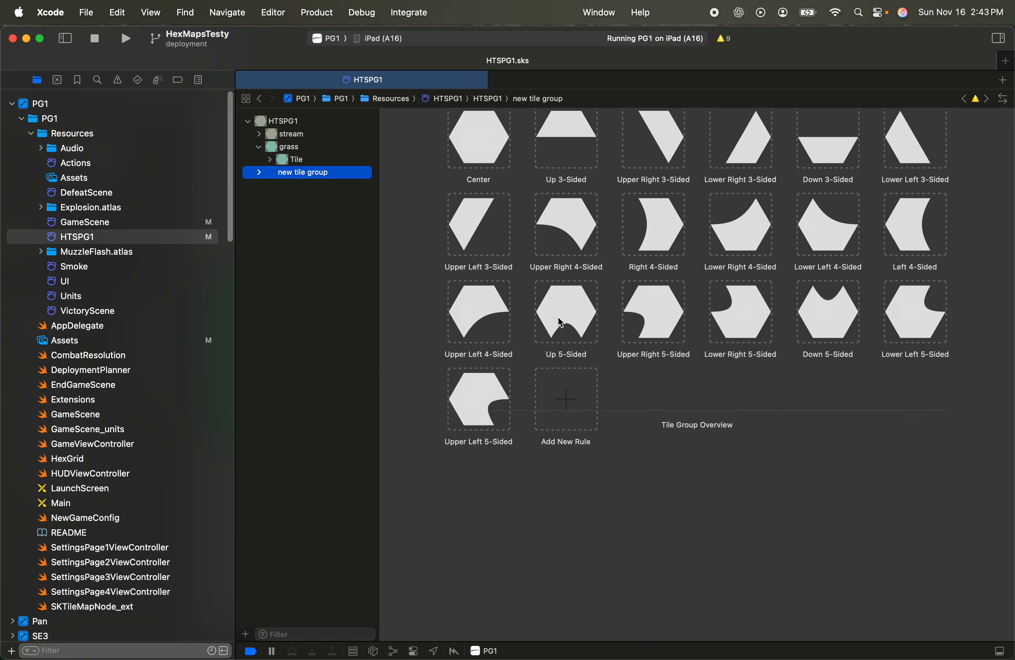
Remove the new tile group from the HTSPG1 tile set.
right_click(306, 180)
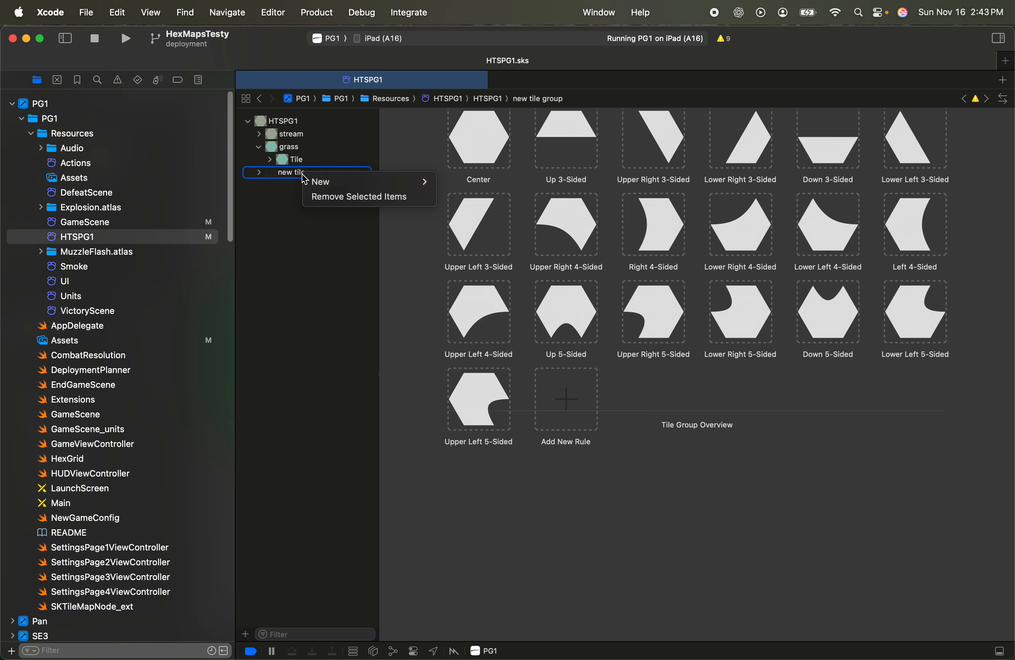
mouse_move(322, 184)
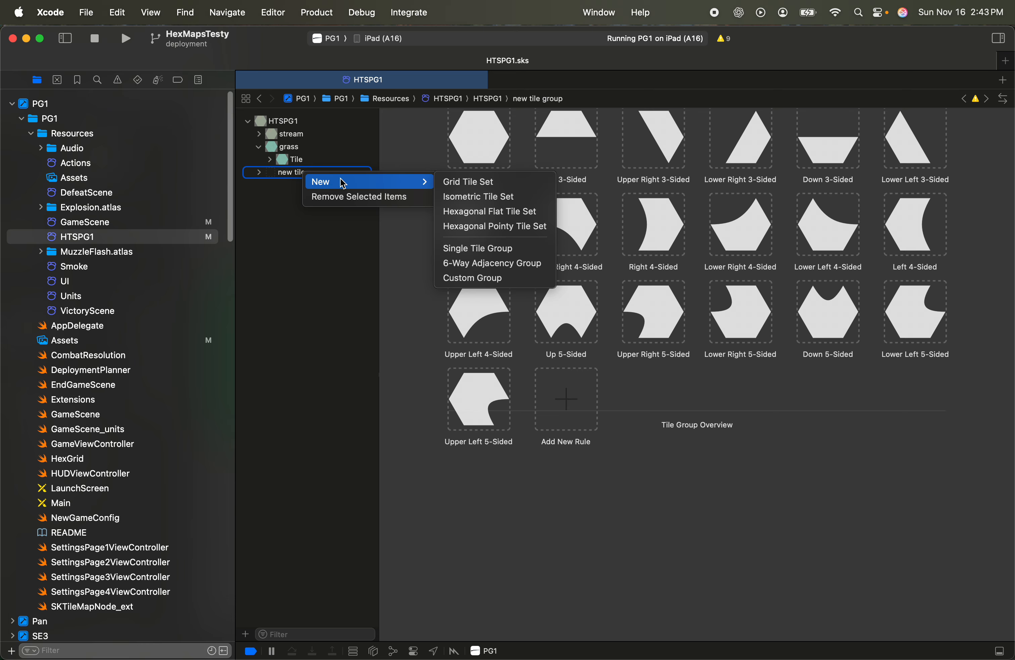
left_click(350, 197)
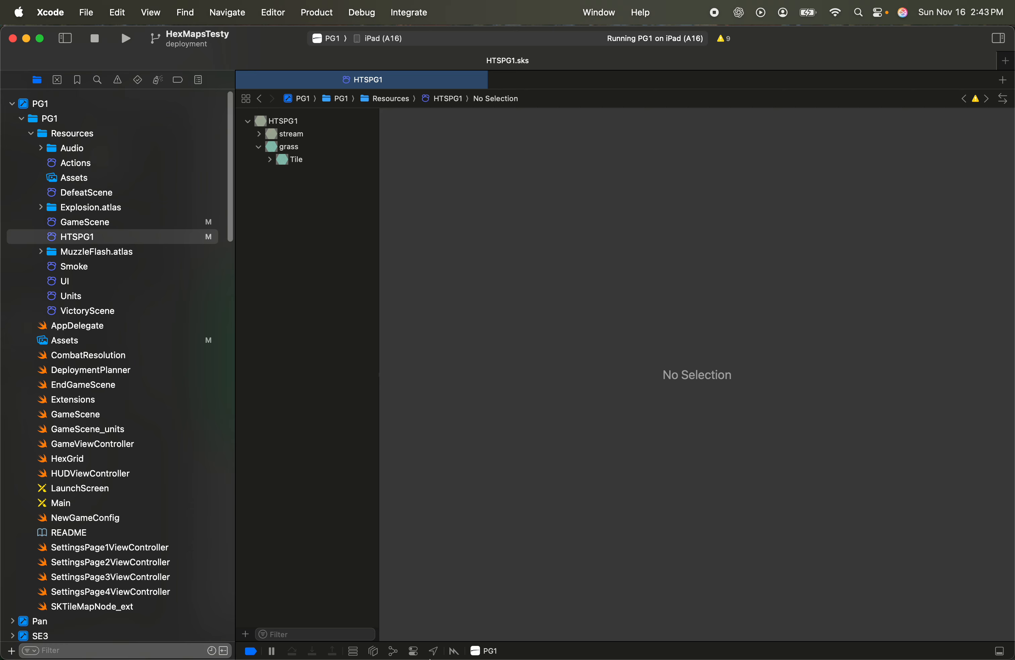
Switch to GIMP, look over the stream_N_SE image's path list, return to its layers and activate the Paths tool.
mouse_move(433, 658)
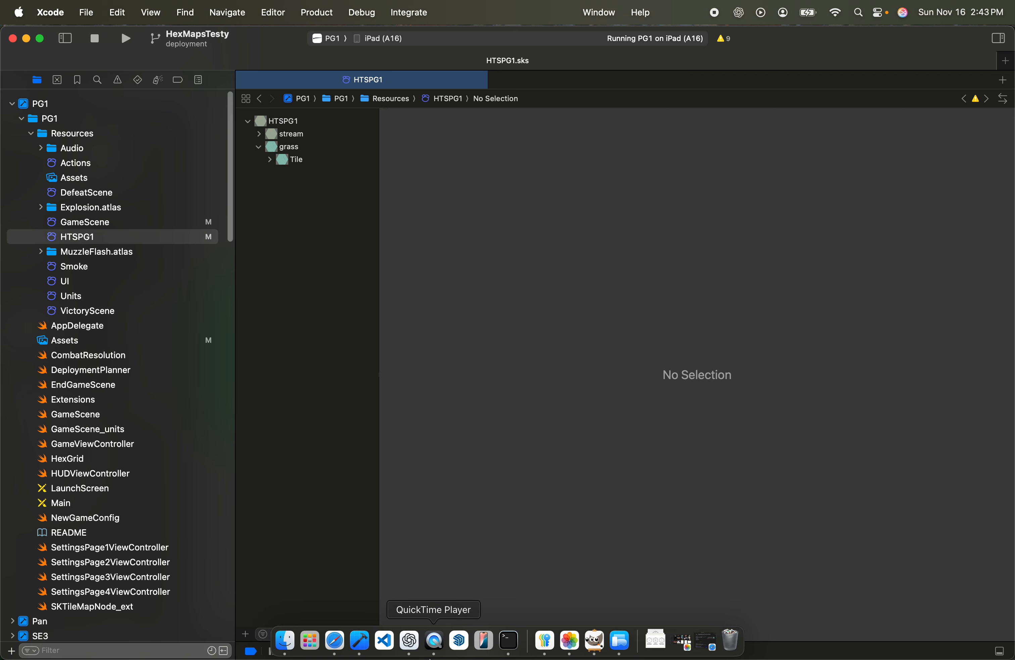
left_click(594, 644)
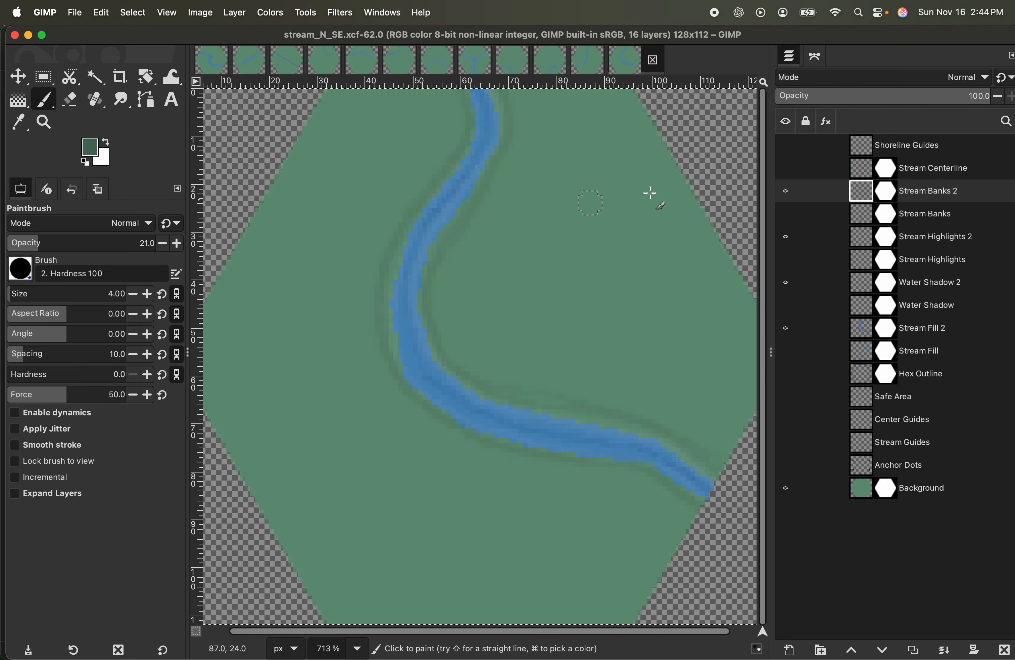
left_click(817, 61)
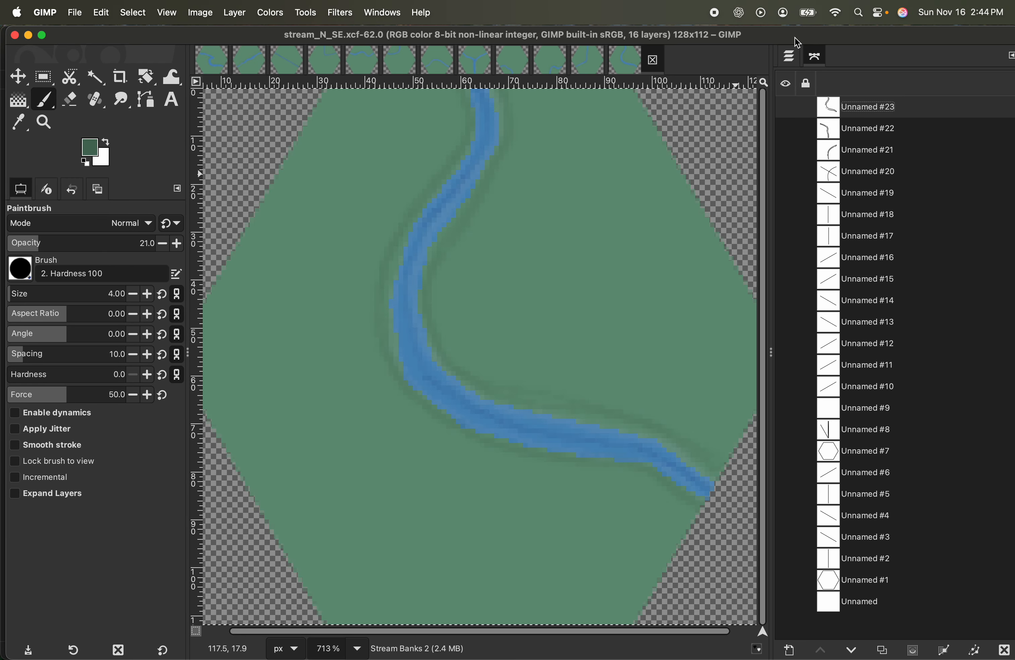
left_click(791, 58)
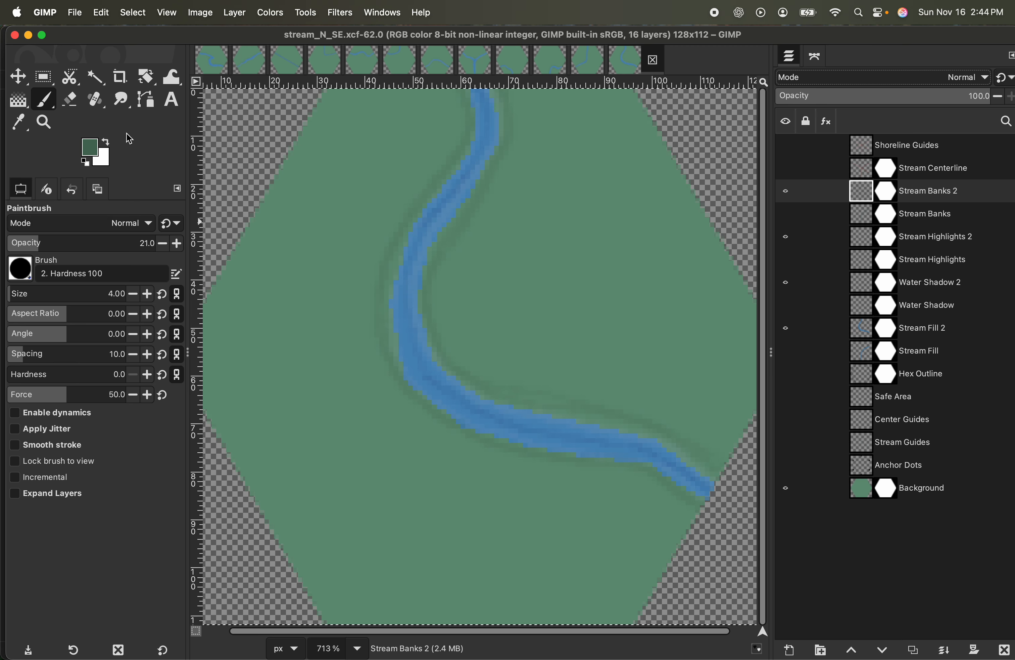
left_click(148, 103)
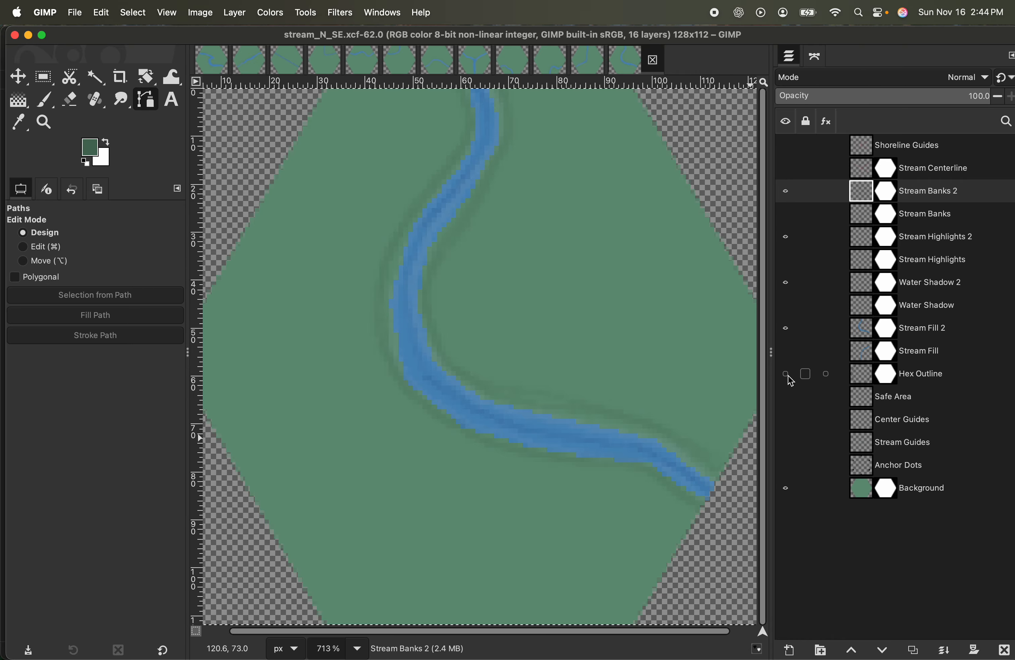
Show the Hex Outline layer and fit the whole image in the window.
left_click(789, 377)
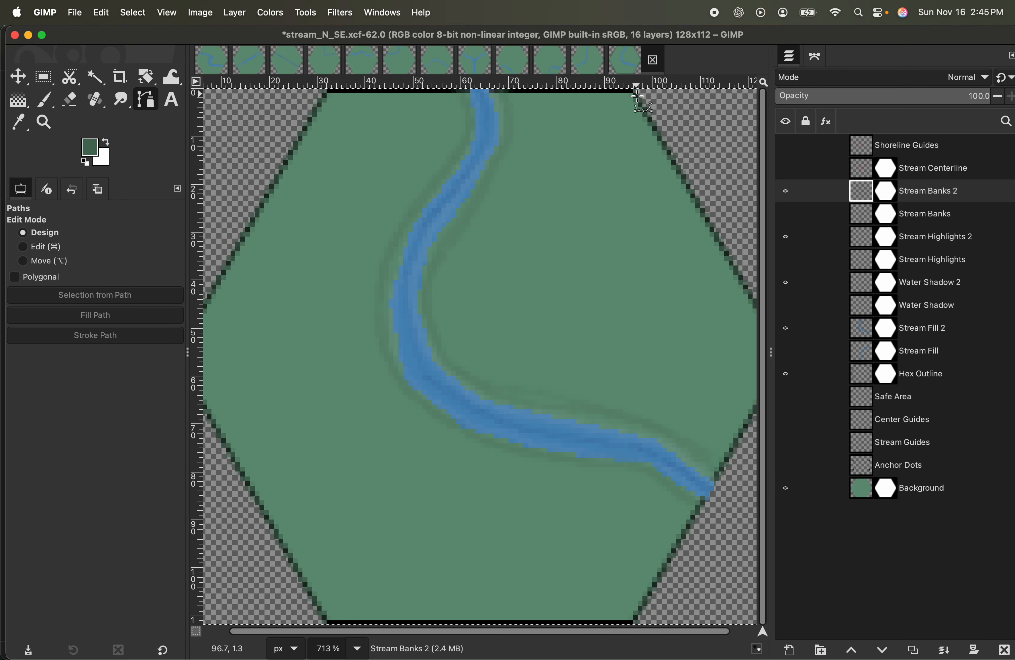
left_click(166, 13)
mouse_move(202, 84)
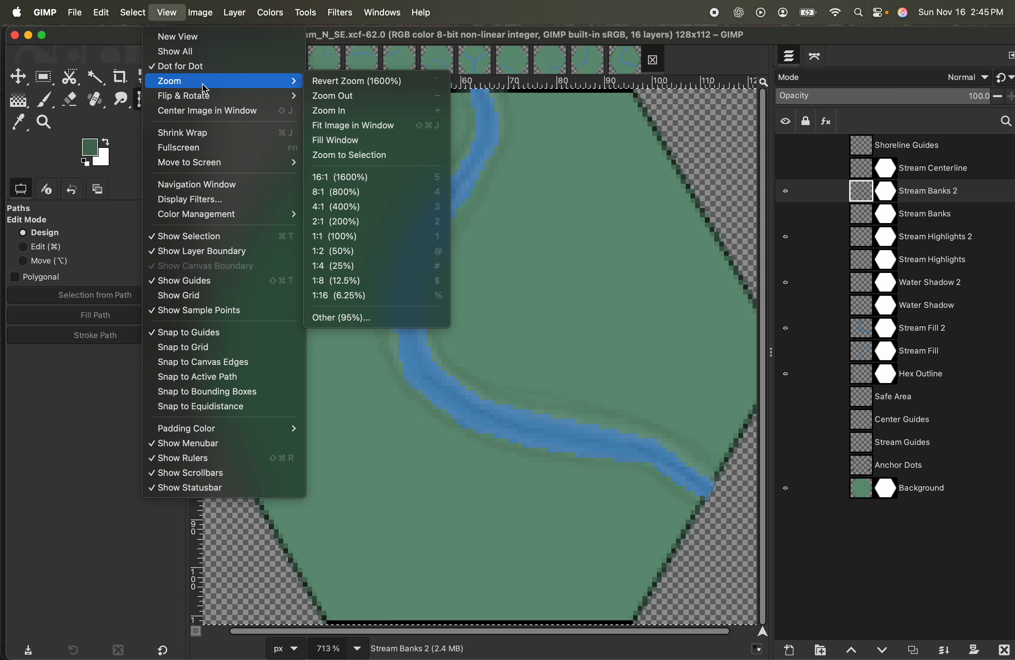
left_click(361, 129)
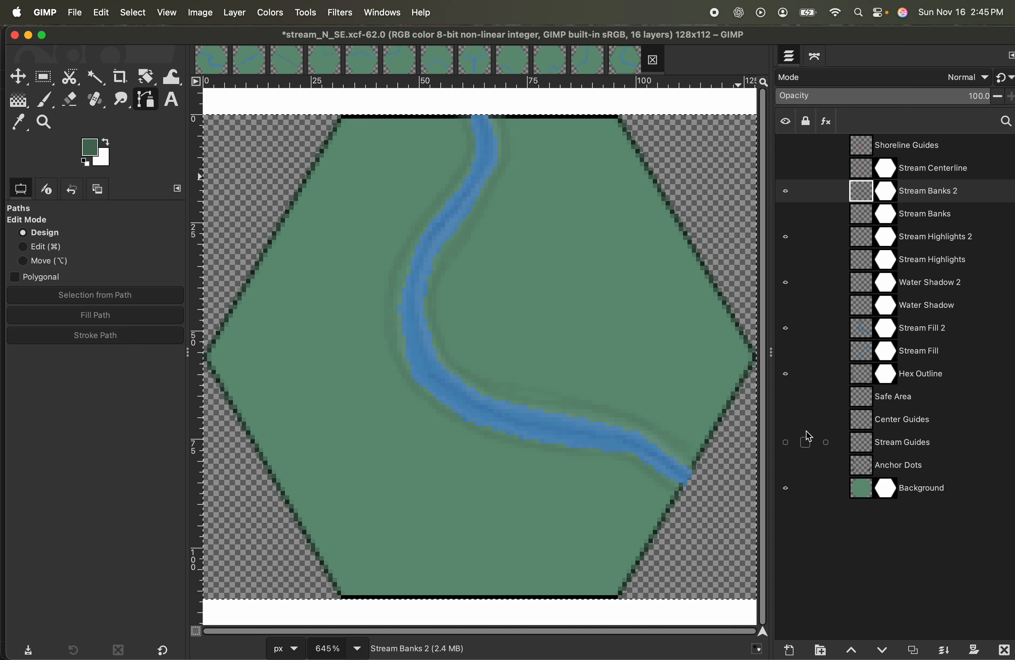
Show the Anchor Dots layer and briefly display the Shoreline Guides over the stream.
left_click(789, 467)
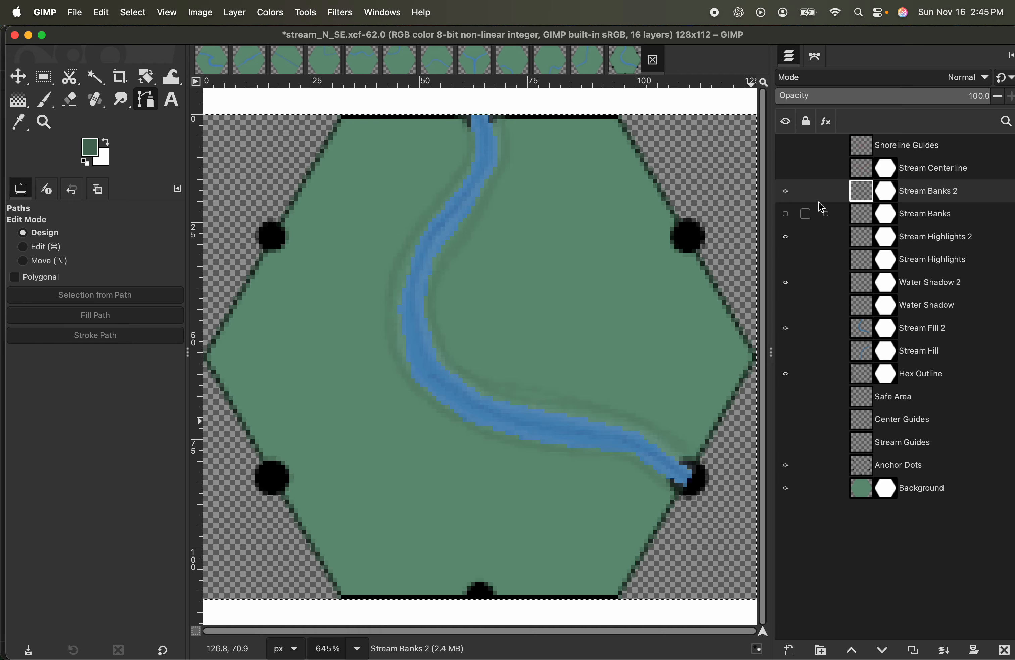
left_click(787, 145)
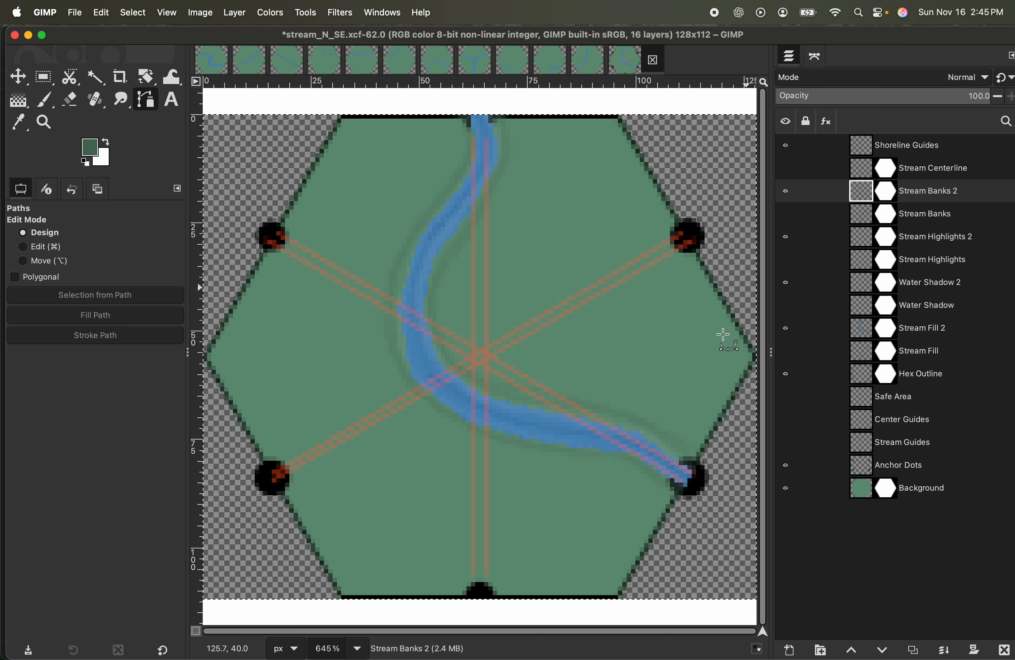
left_click(787, 146)
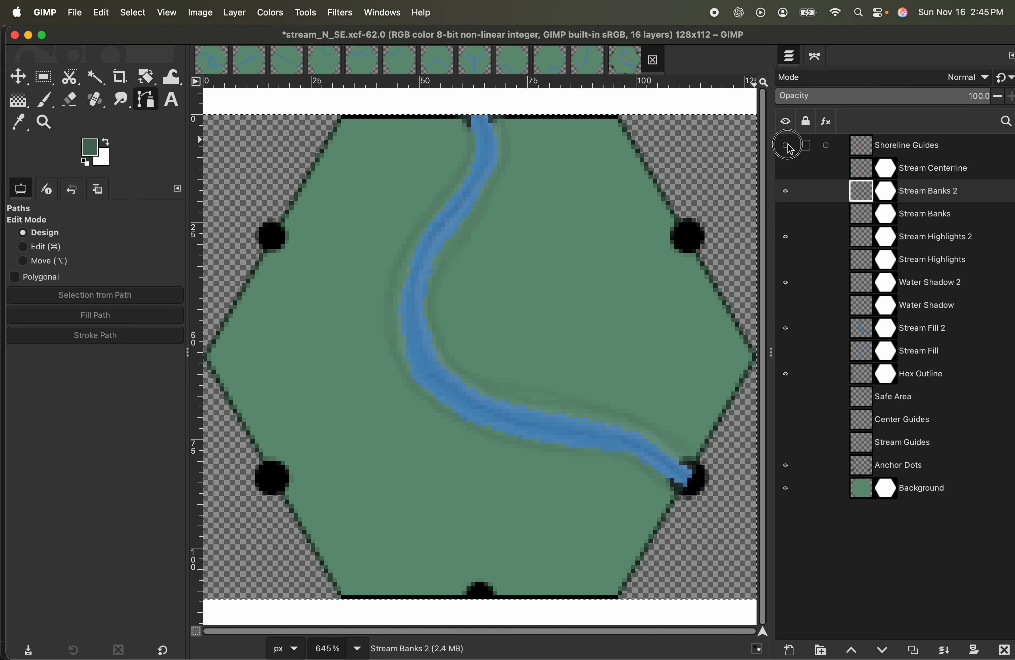
Hide the visible stream, Hex Outline and Anchor Dots layers, leaving only the Background layer displayed.
left_click(787, 191)
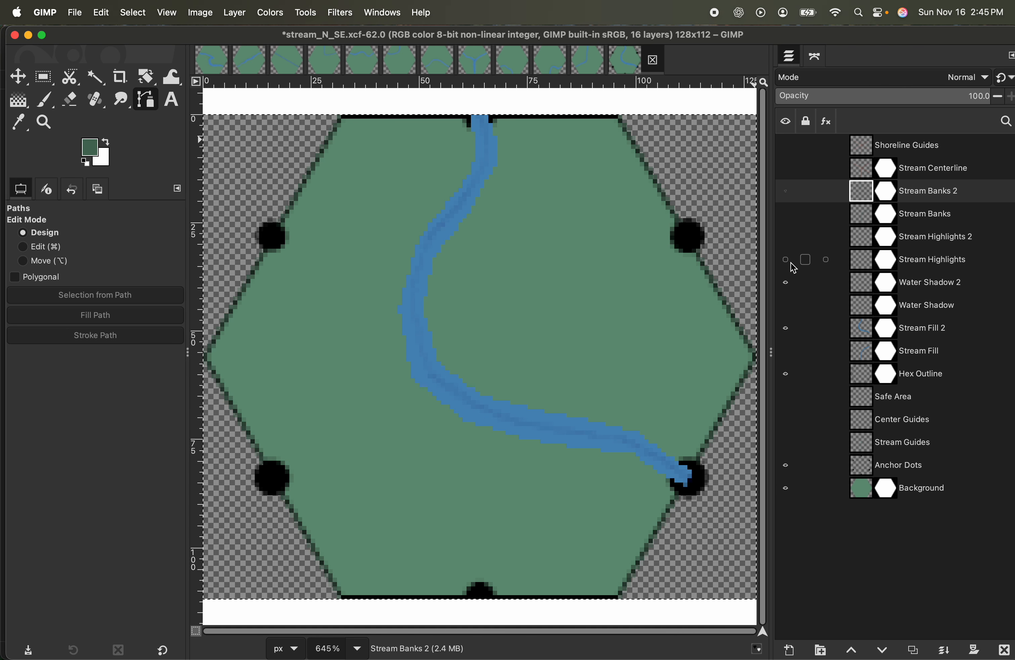
left_click(786, 283)
left_click(787, 328)
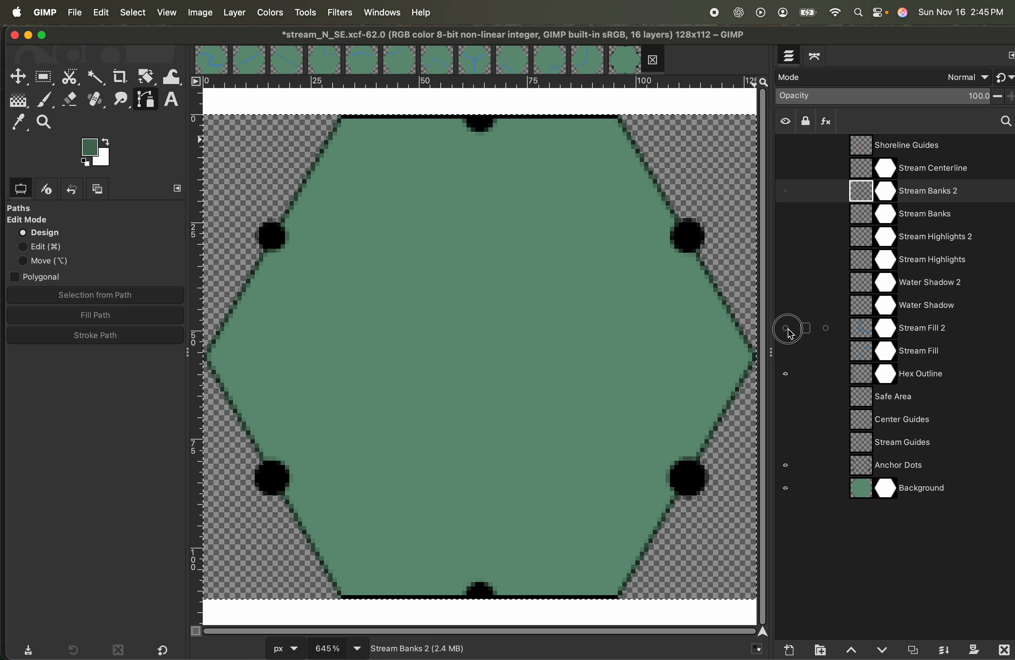
left_click(787, 374)
left_click(787, 465)
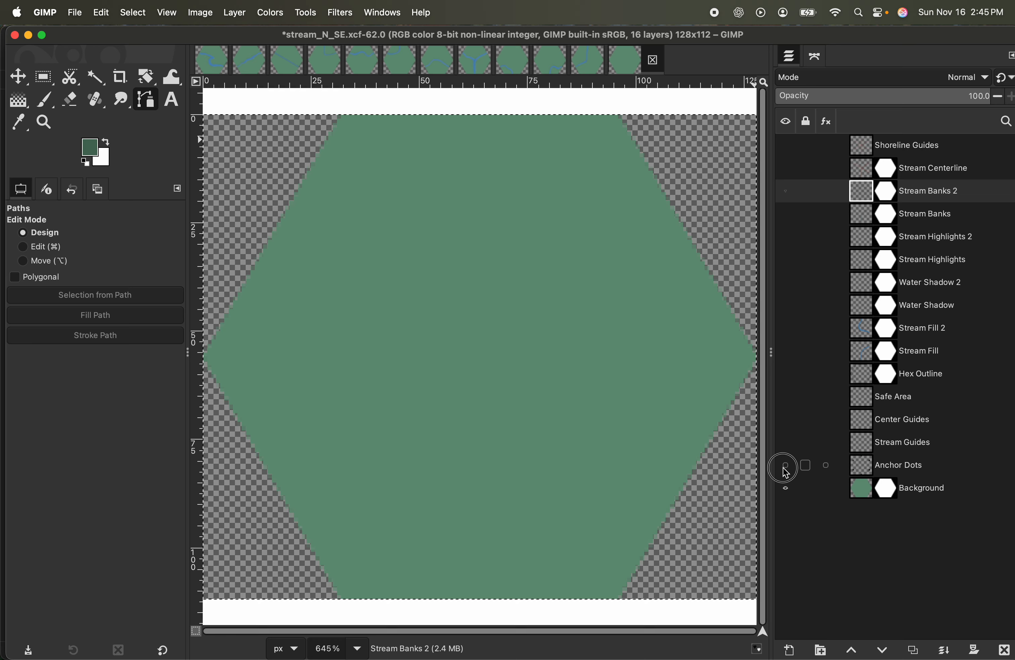
left_click(787, 489)
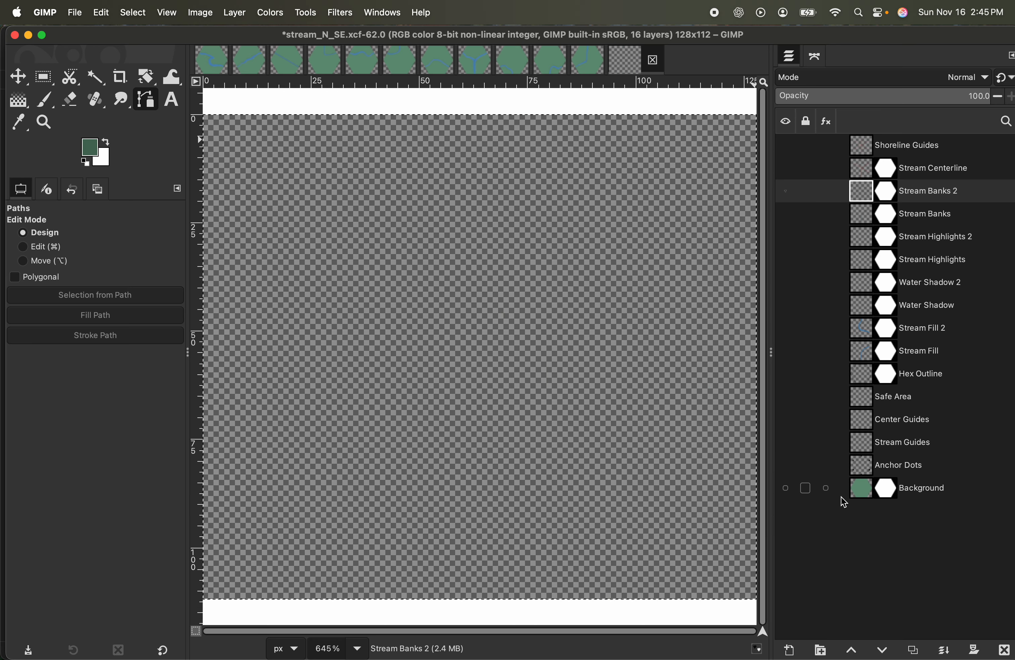
left_click(787, 489)
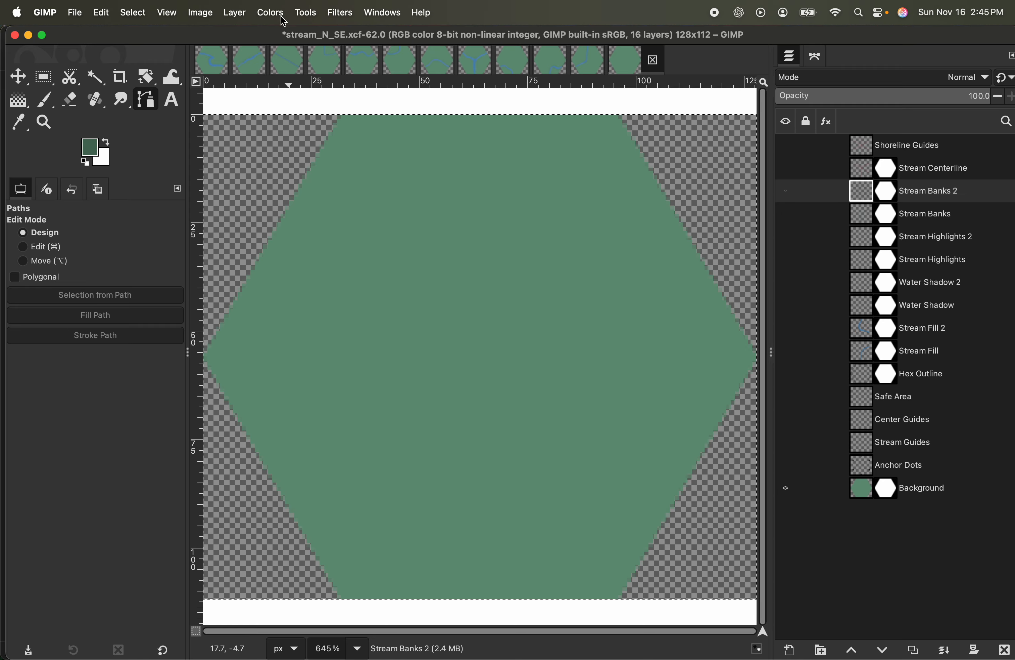
left_click(199, 12)
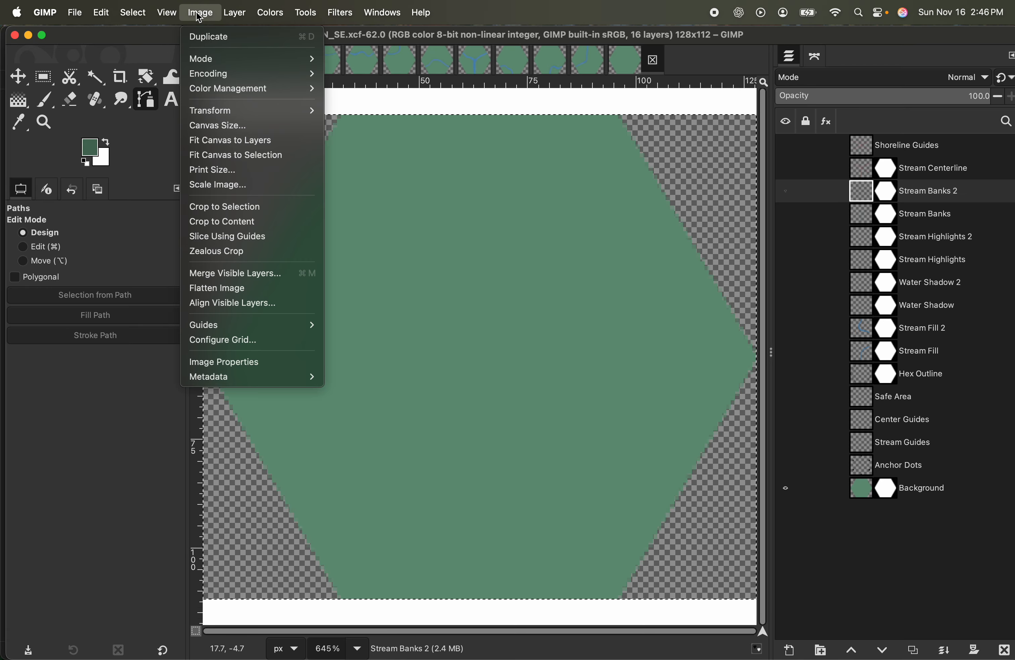
mouse_move(237, 327)
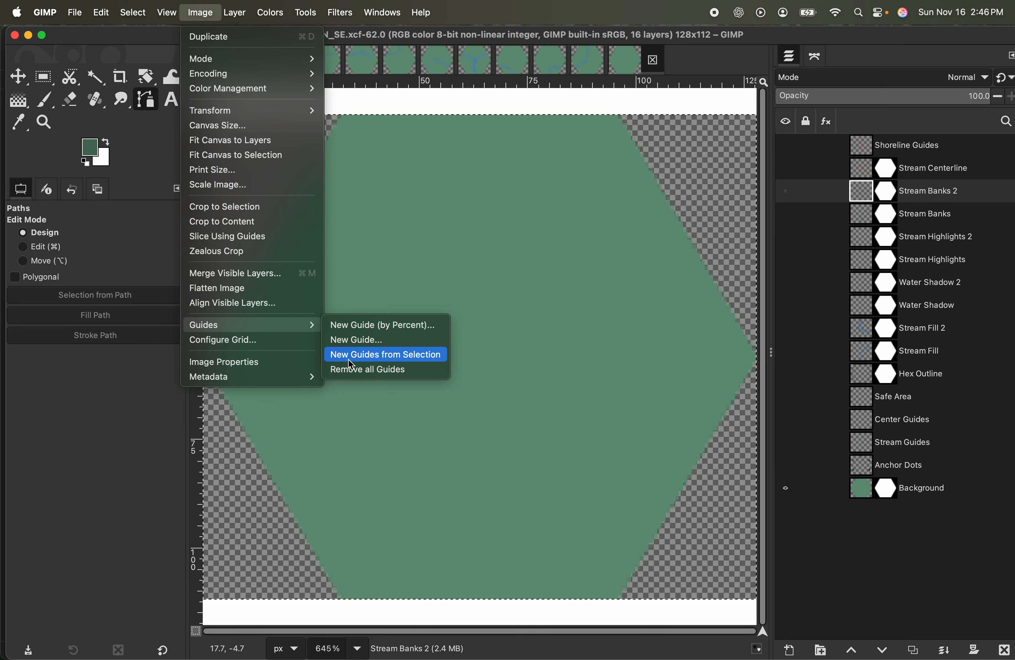
left_click(704, 241)
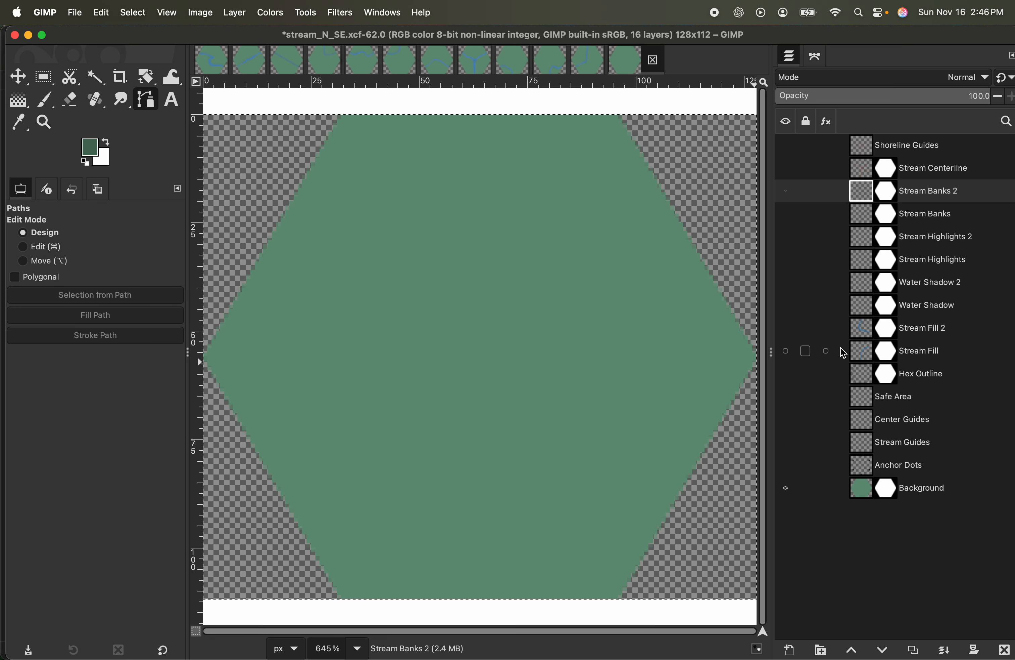
Show the Stream Fill 2 and Water Shadow 2 layers and set the Paintbrush size to 2.
left_click(787, 328)
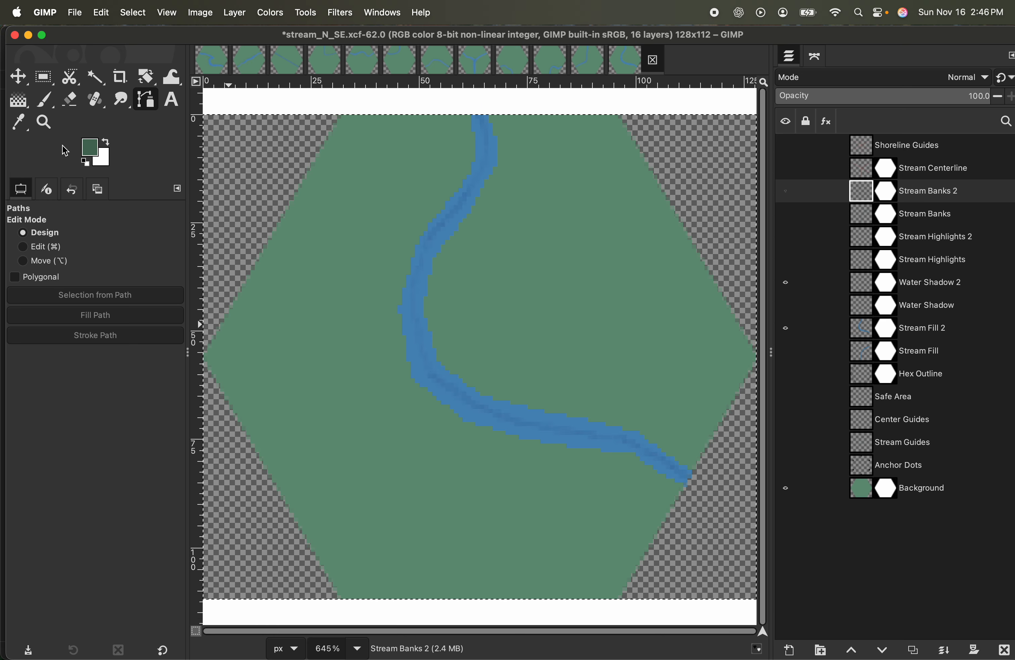
left_click(46, 100)
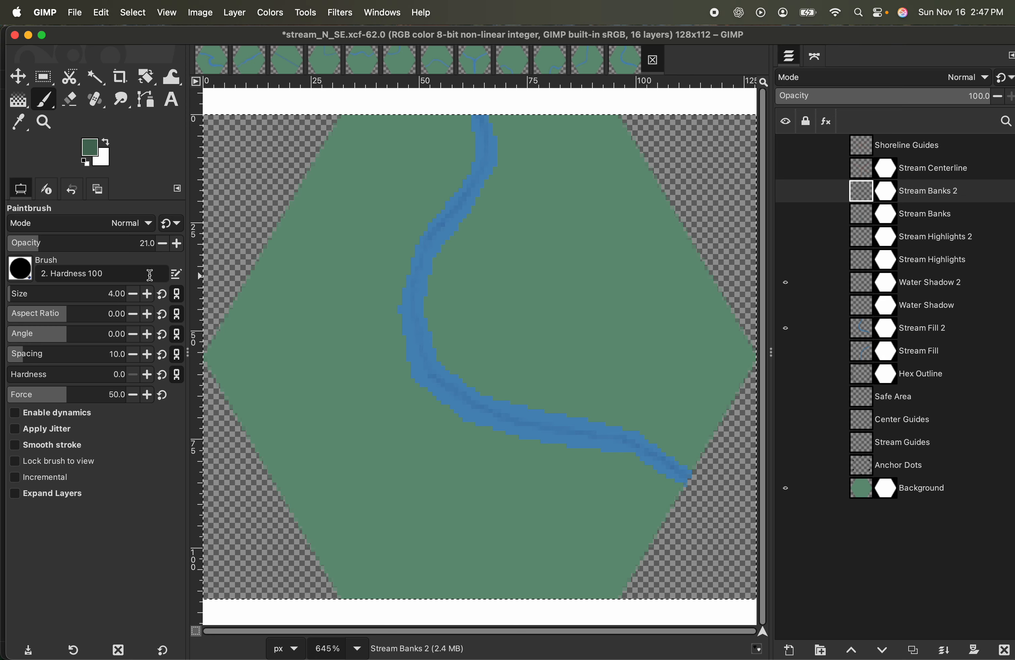
left_click(134, 294)
left_click(134, 294)
Show the Stream Highlights 2 layer and set the foreground colour to the gray-blue swatch 9cb3c4.
left_click(787, 236)
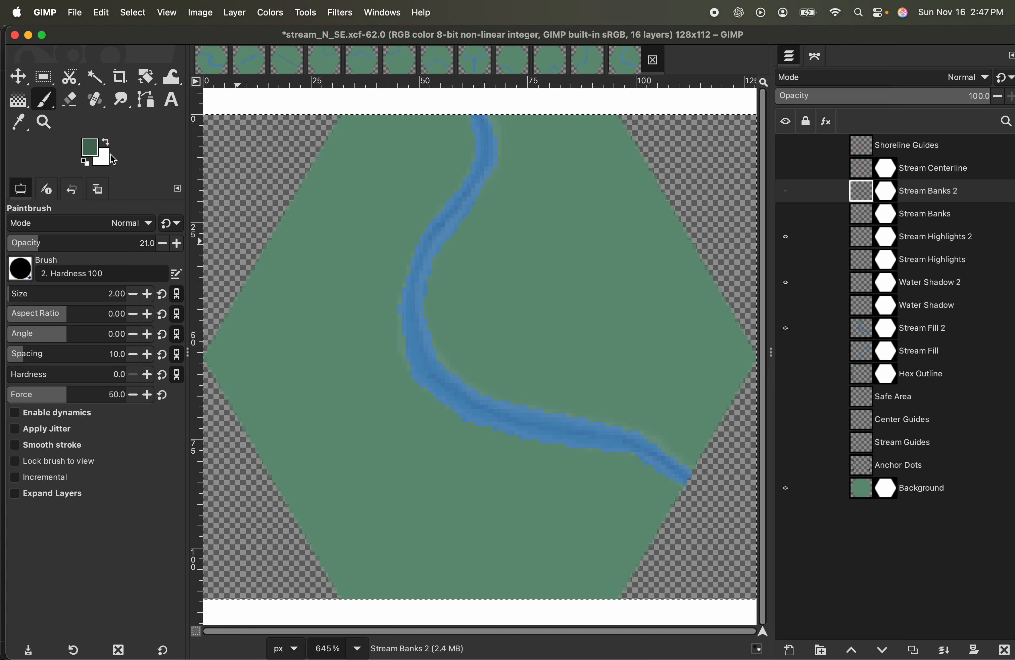
left_click(91, 147)
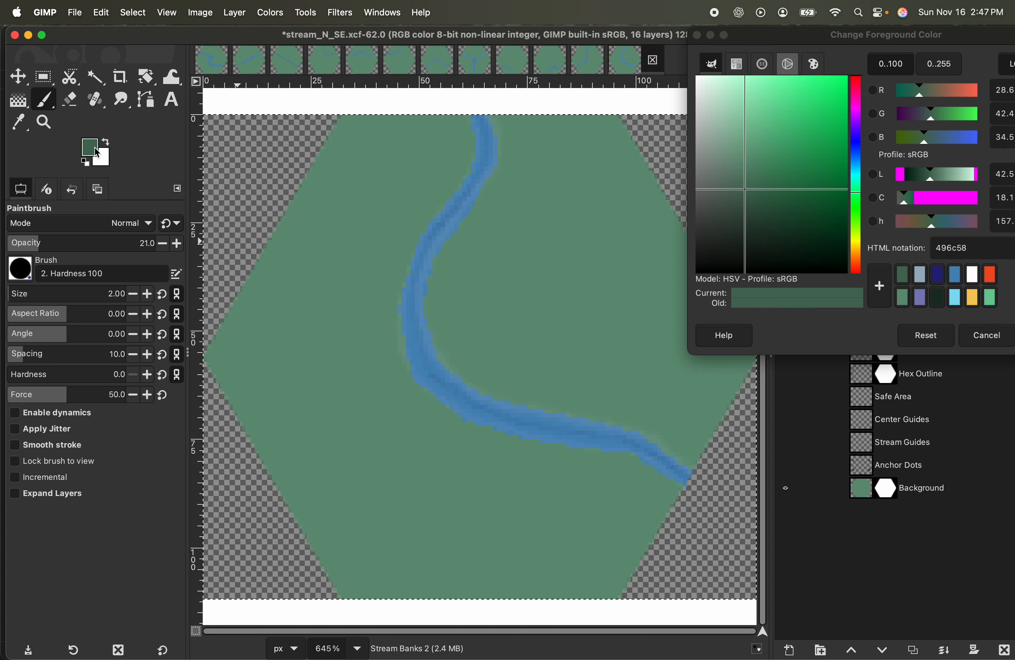
left_click(921, 275)
left_click_drag(987, 43, 734, 137)
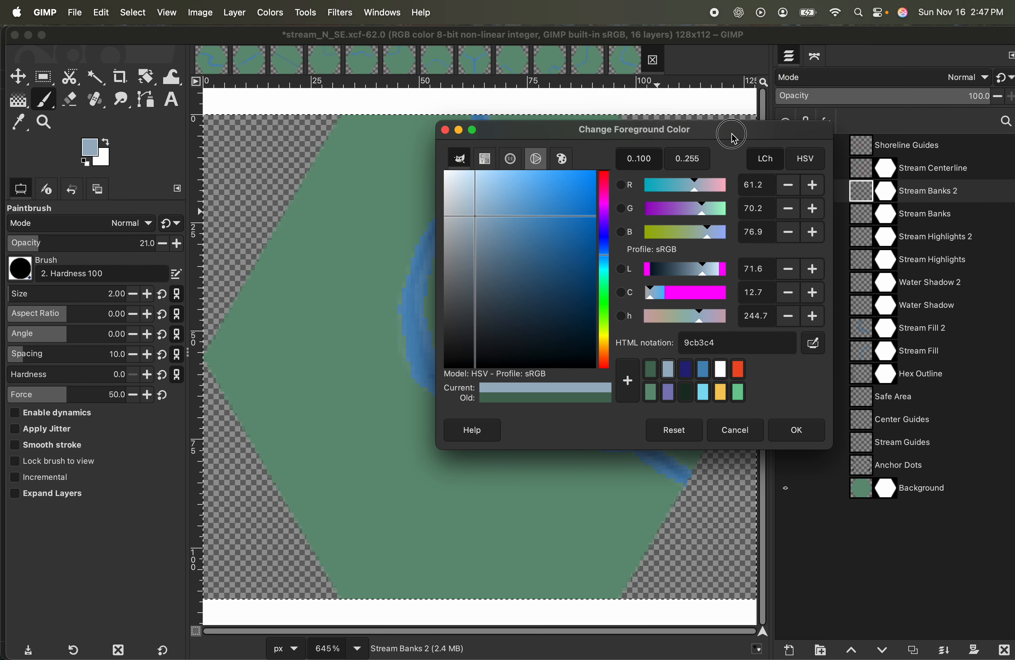
left_click(797, 429)
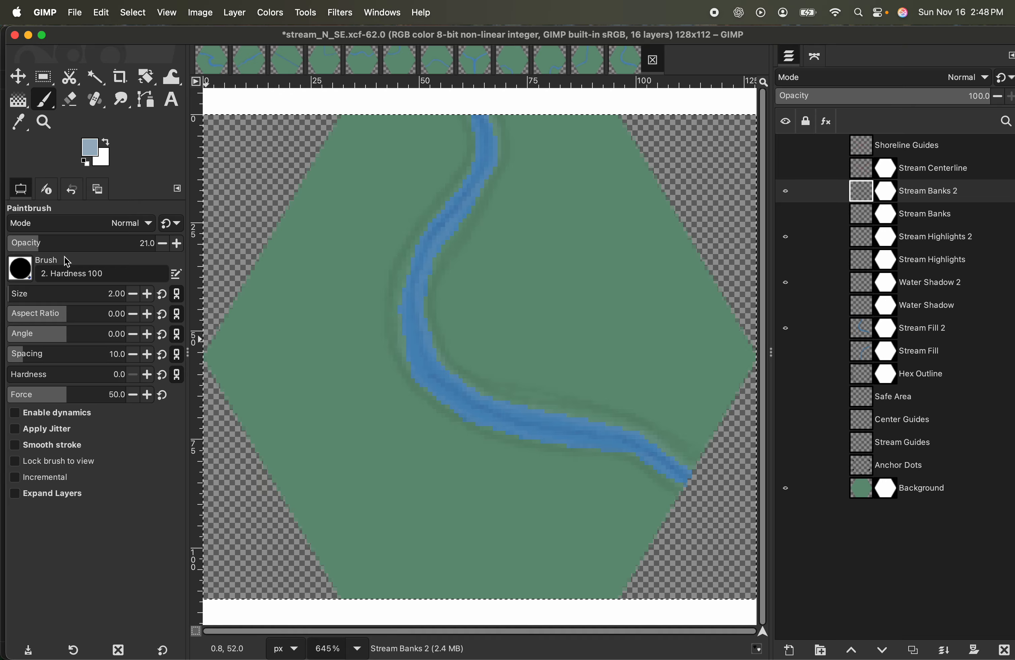
Display the stream_curved_NW_SE_2.xcf image, and minimize the image window to bring Xcode into view.
left_click(218, 64)
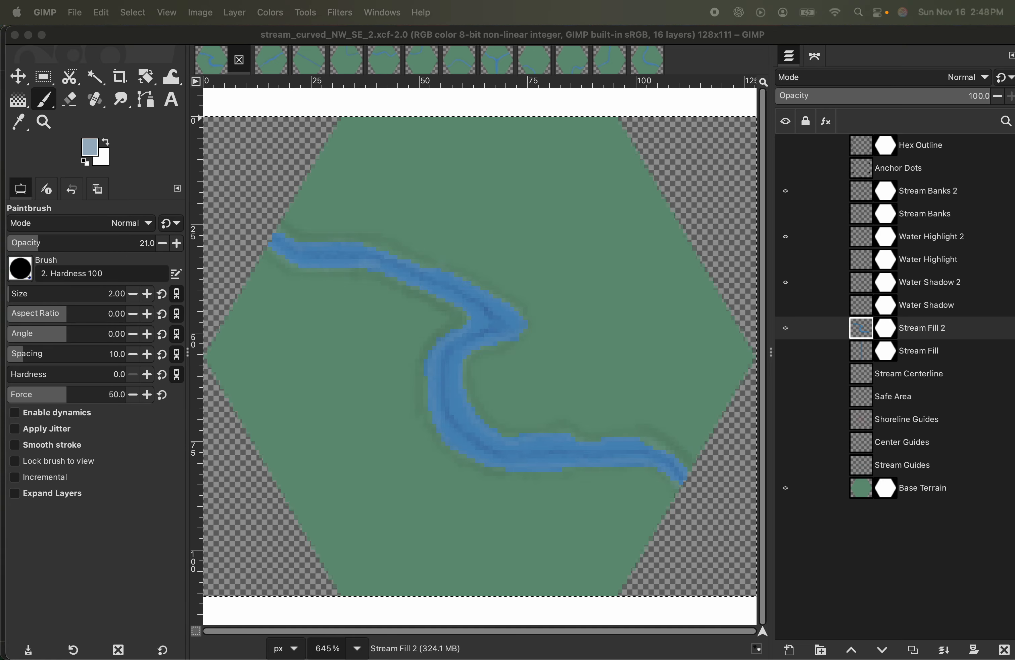
left_click_drag(1, 326, 0, 188)
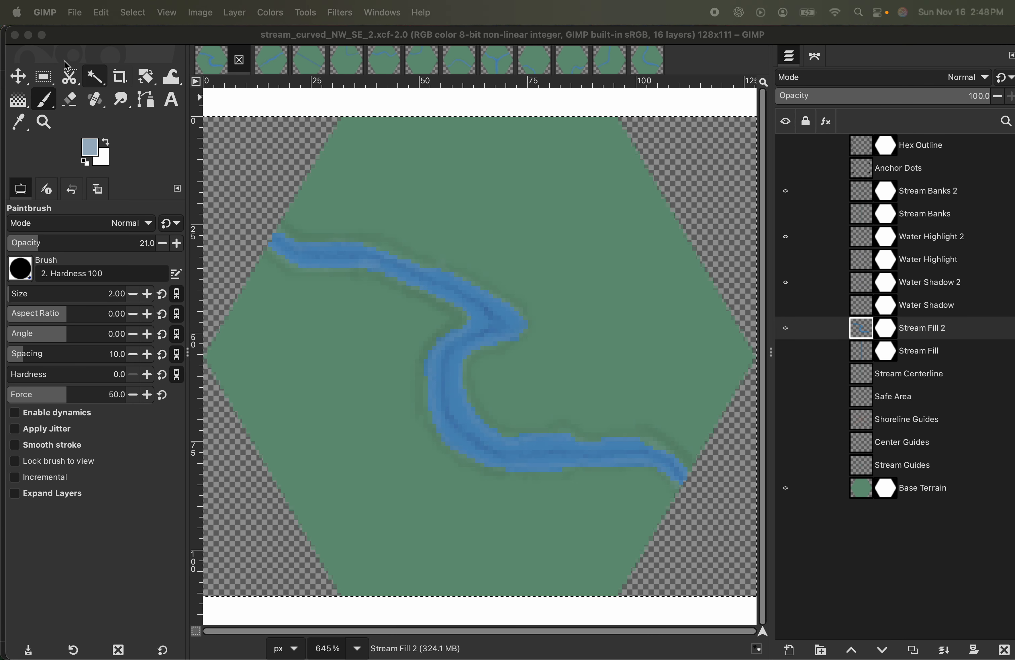
left_click(28, 35)
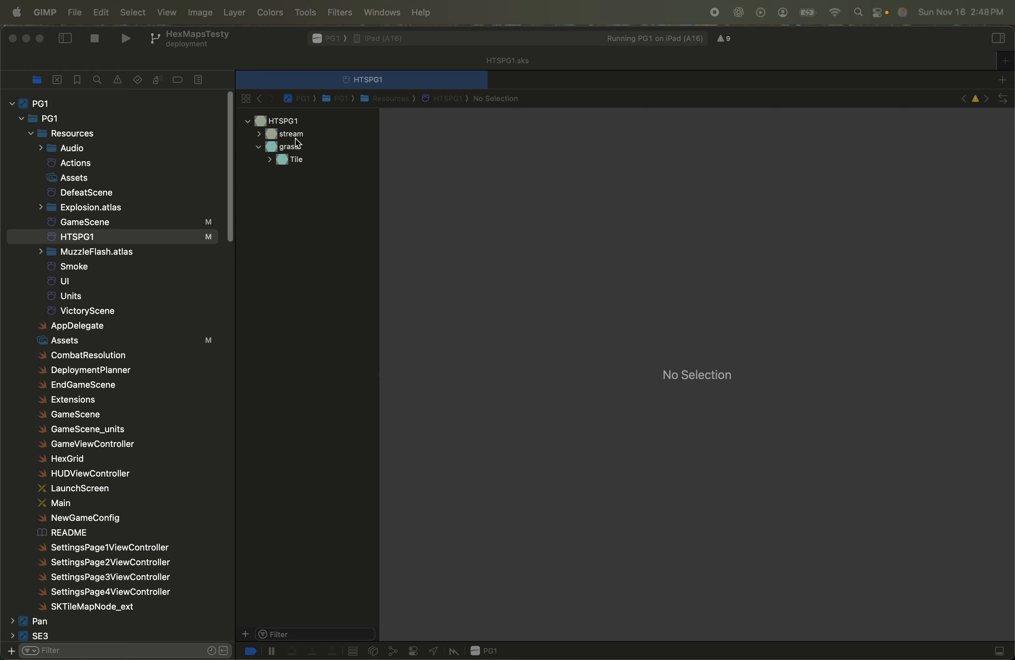
In Xcode's HTSPG1 tile set, view the grass tile and expand the stream group to its stream_curved_NW_SE_2 variant.
left_click(299, 160)
left_click(299, 160)
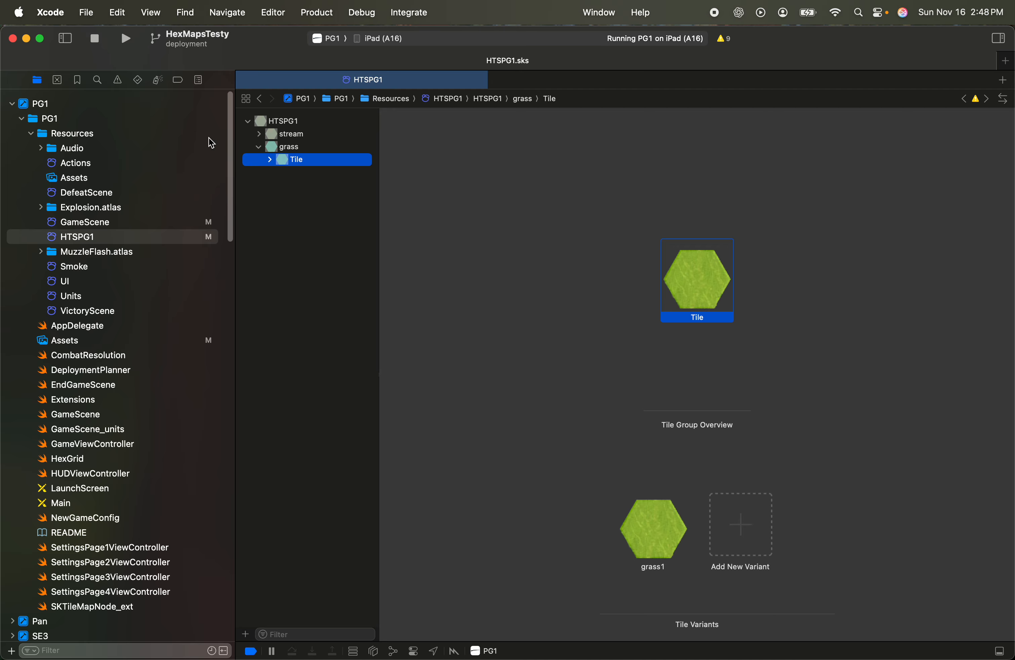
left_click(260, 134)
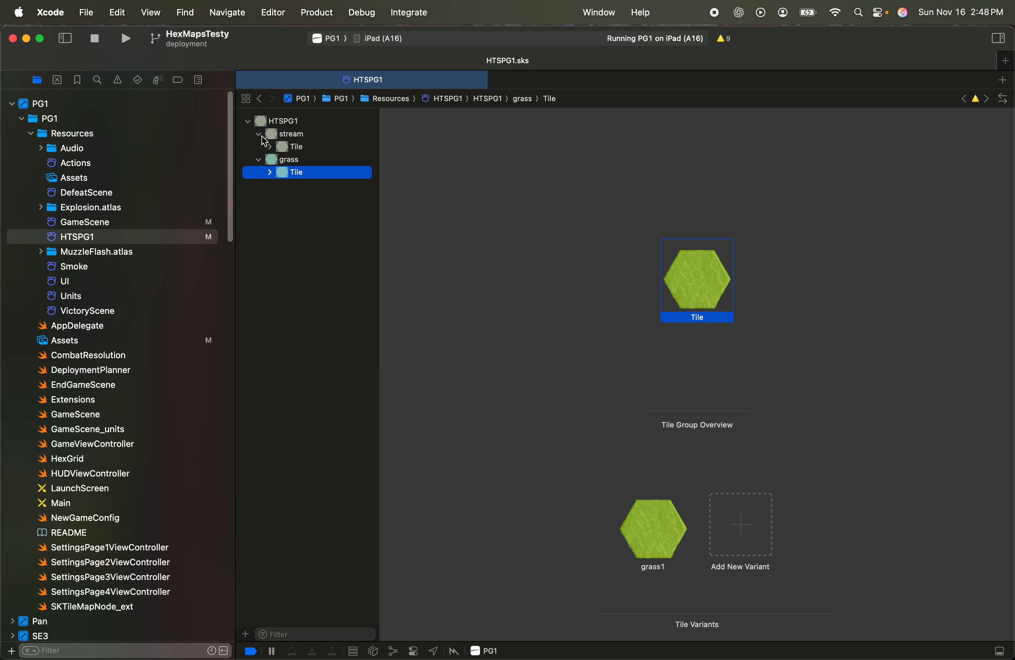
left_click(272, 148)
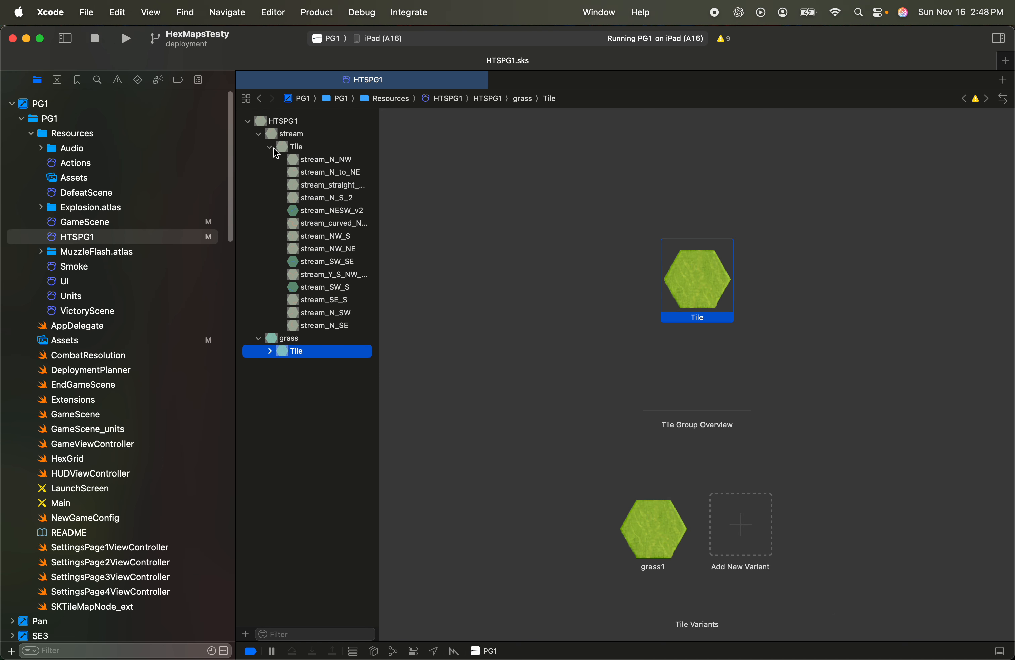
left_click(338, 227)
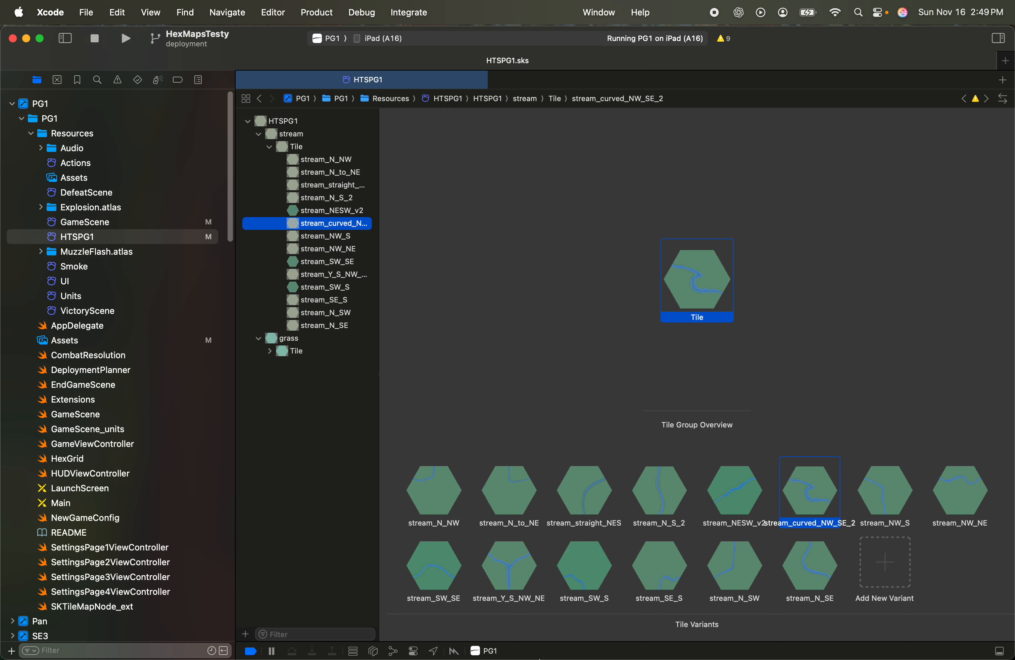
Switch to the Simulator, rotate the iPad to upright landscape and start the game from Map Settings.
left_click(607, 641)
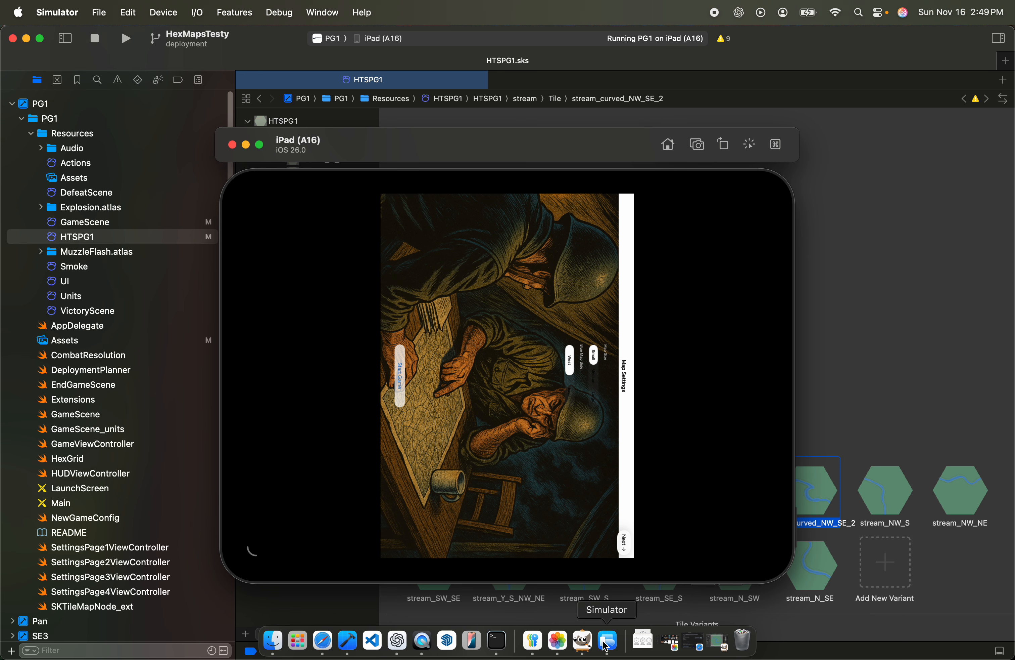
left_click(728, 145)
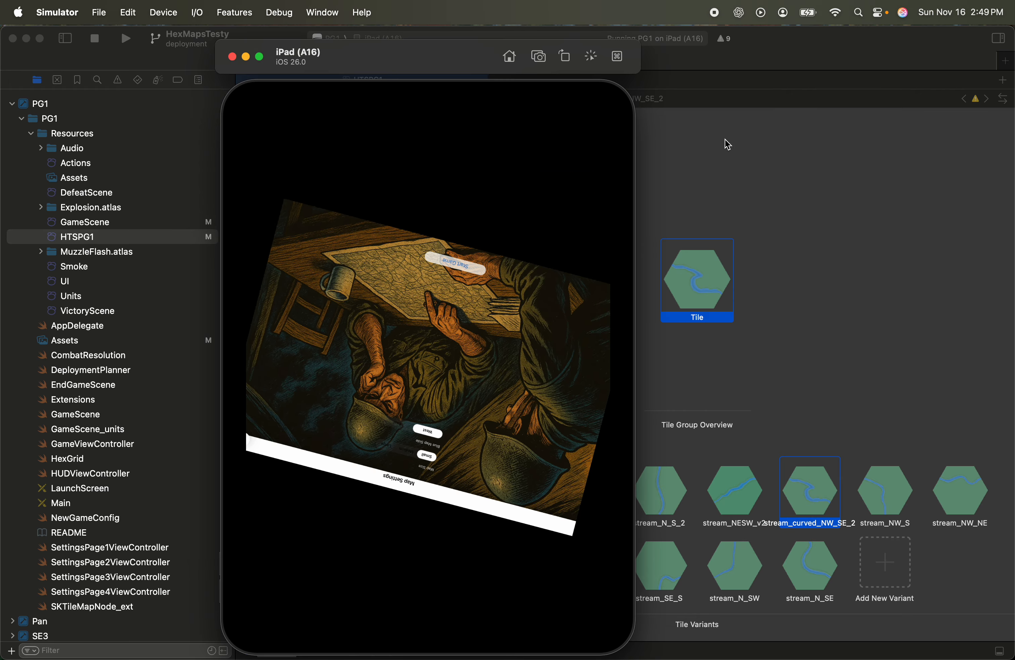
left_click(566, 59)
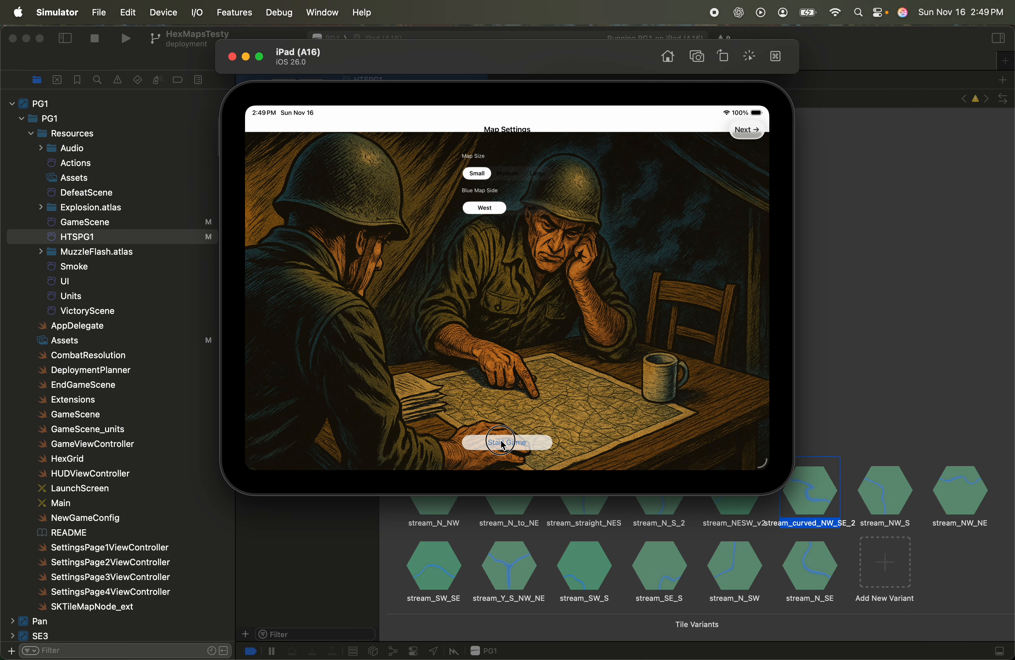
left_click(505, 447)
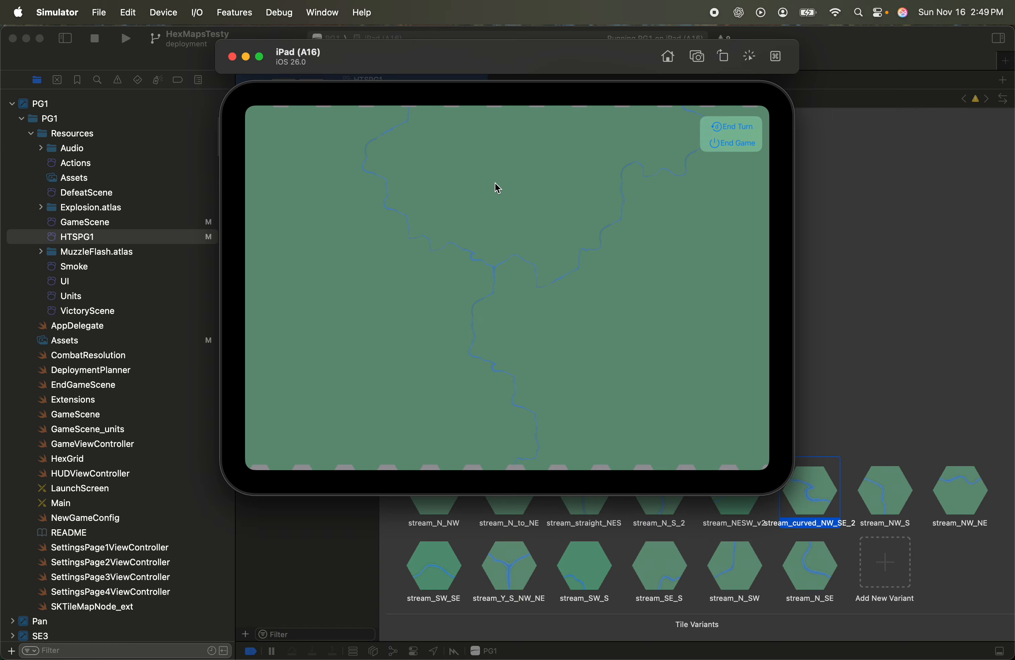
Examine how the stream tiles connect across the running game's hex map, from edge to edge.
left_click_drag(509, 241, 514, 287)
left_click(527, 366)
left_click_drag(528, 366, 446, 336)
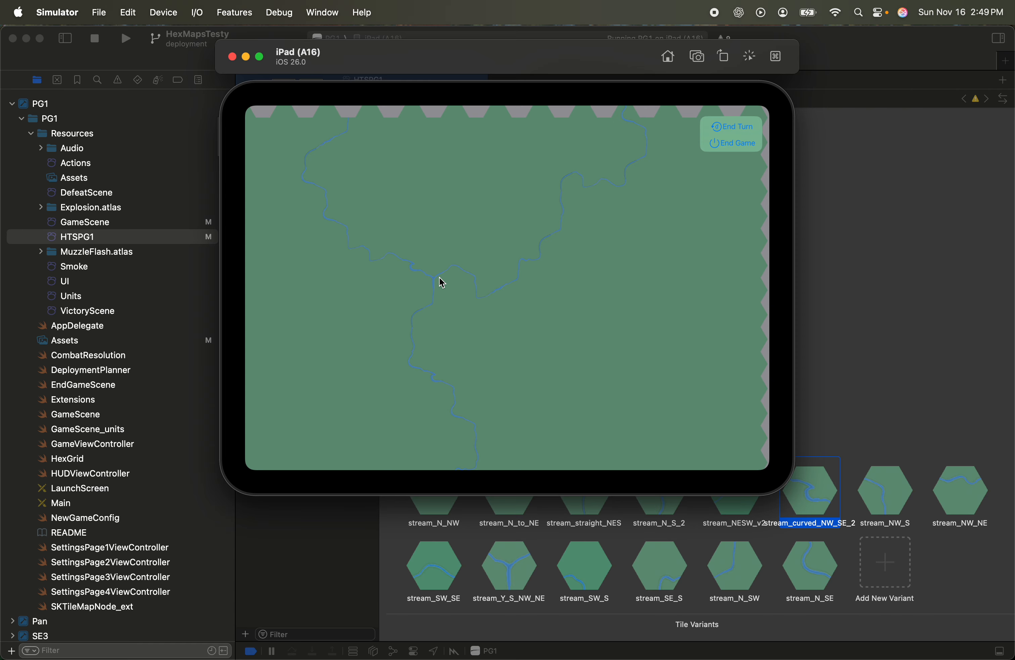
left_click_drag(524, 295, 470, 295)
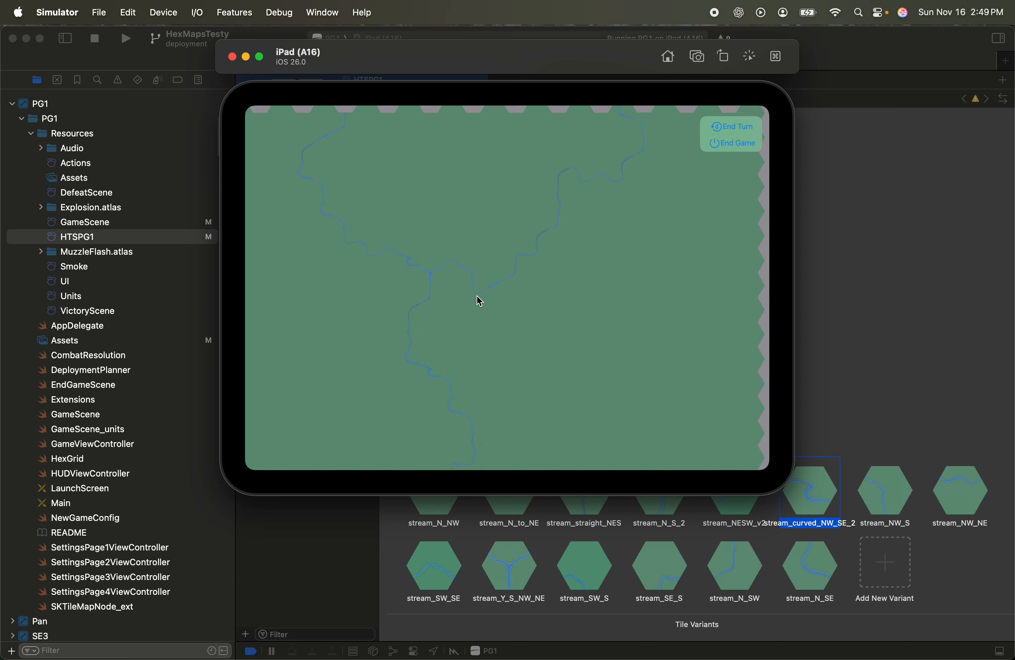
left_click_drag(502, 263, 655, 291)
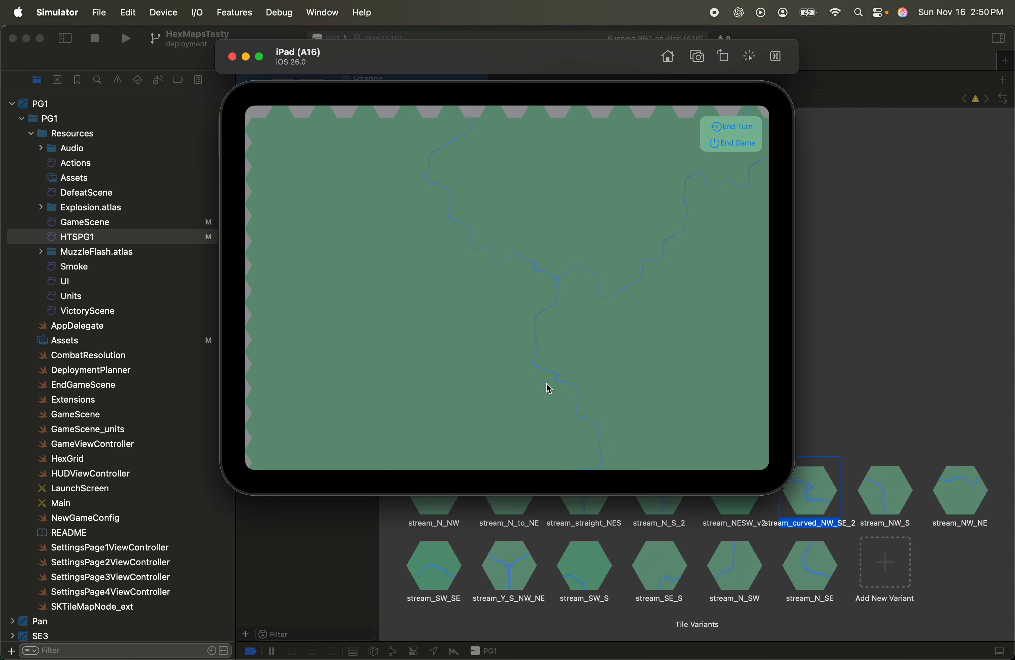
left_click_drag(614, 323, 496, 281)
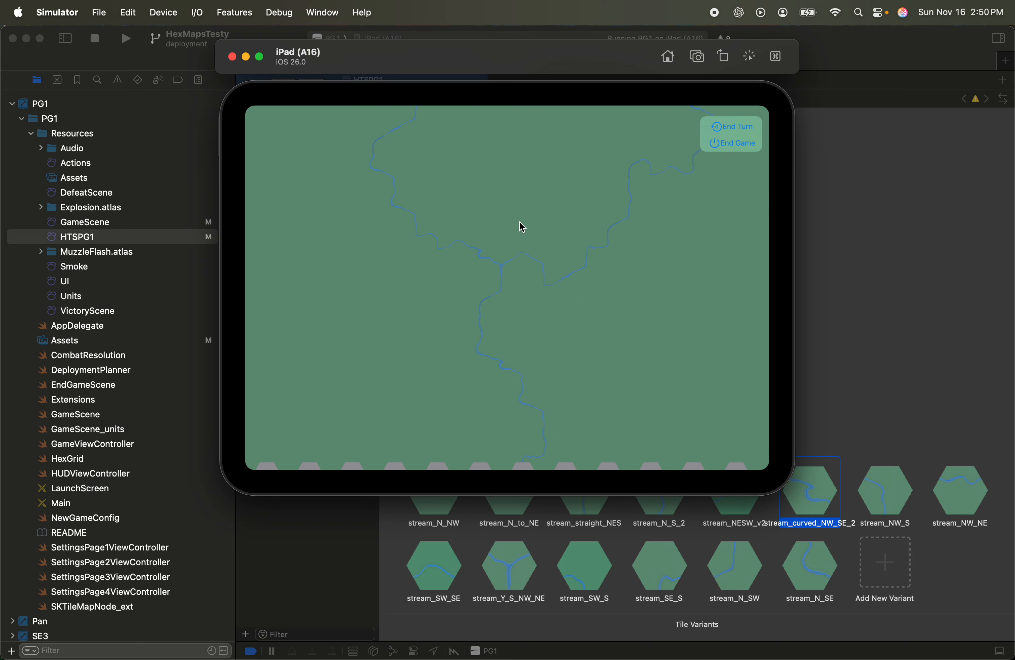
left_click_drag(520, 222, 501, 277)
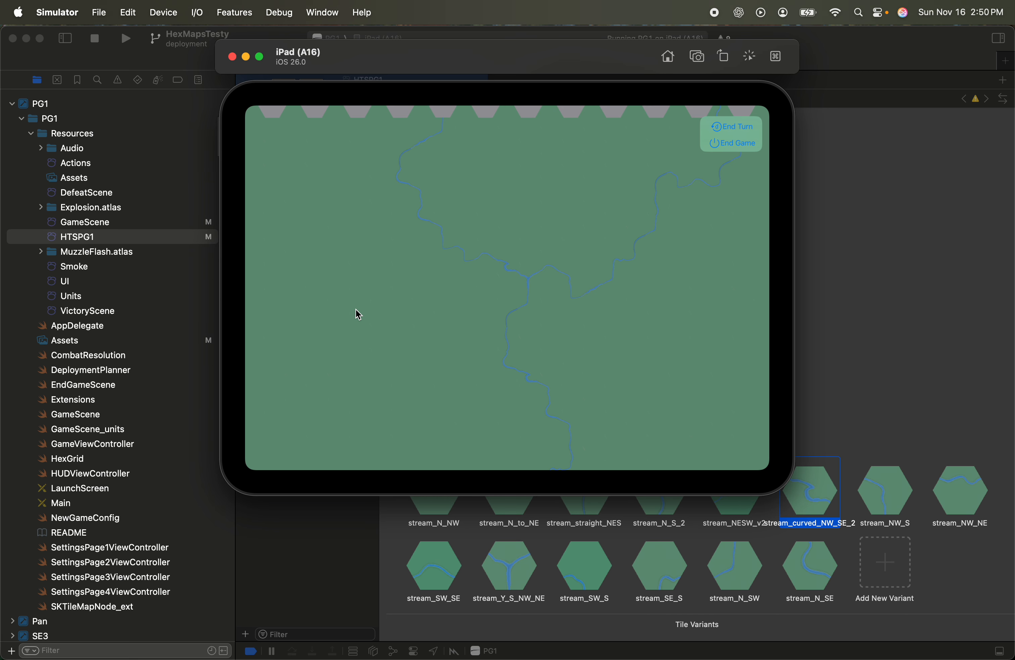
Move the Simulator aside and compare the grass1 image in Xcode's Assets catalog with the grass group in the HTSPG1 tile set.
left_click_drag(521, 54, 724, 242)
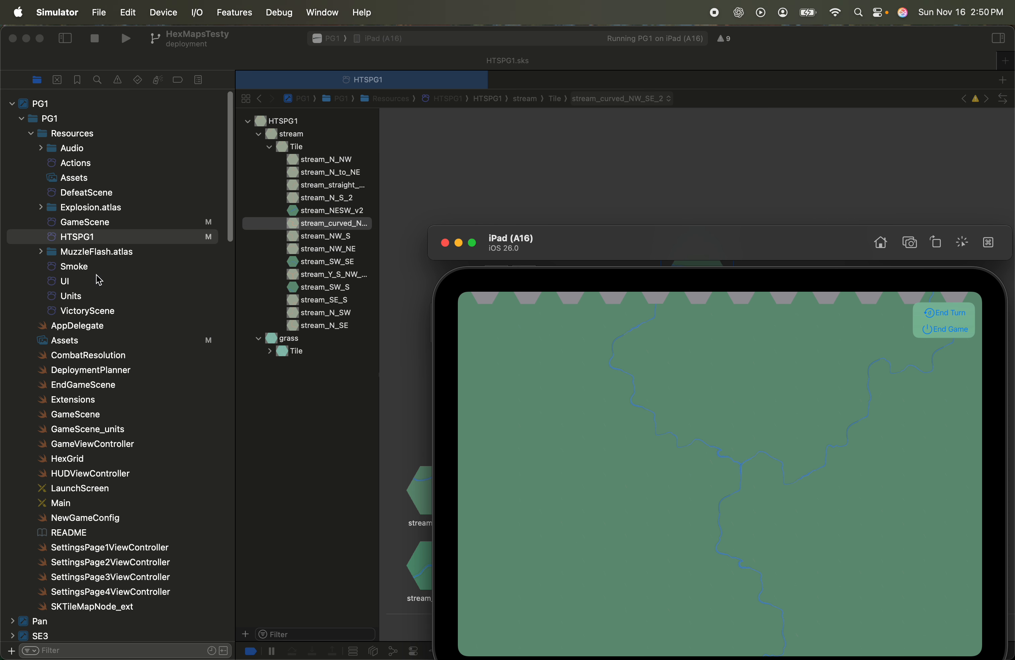
left_click(73, 348)
left_click(72, 348)
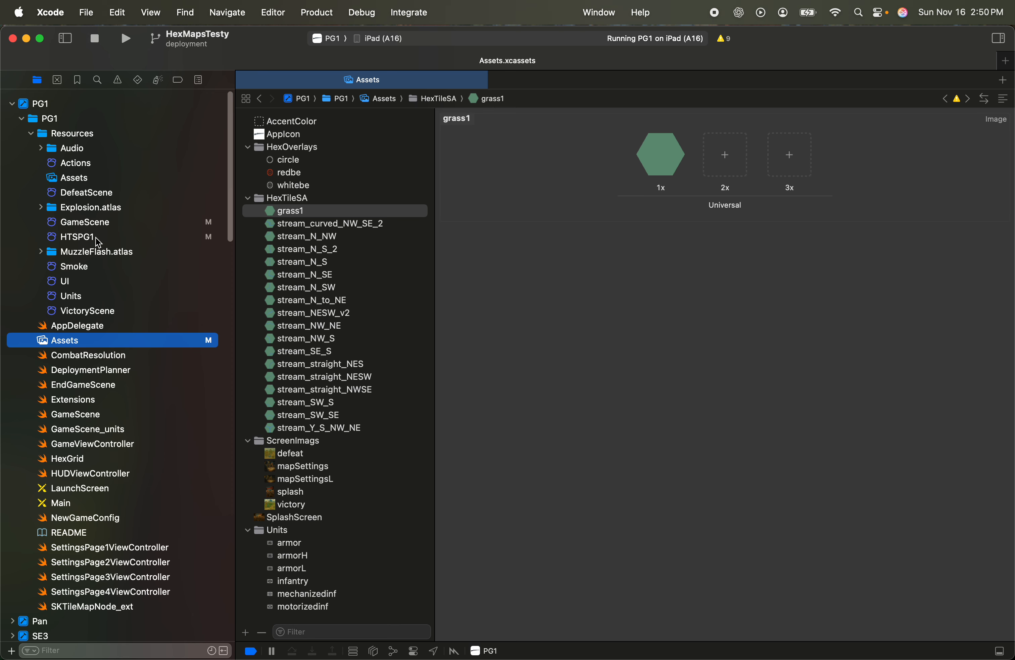
left_click(84, 240)
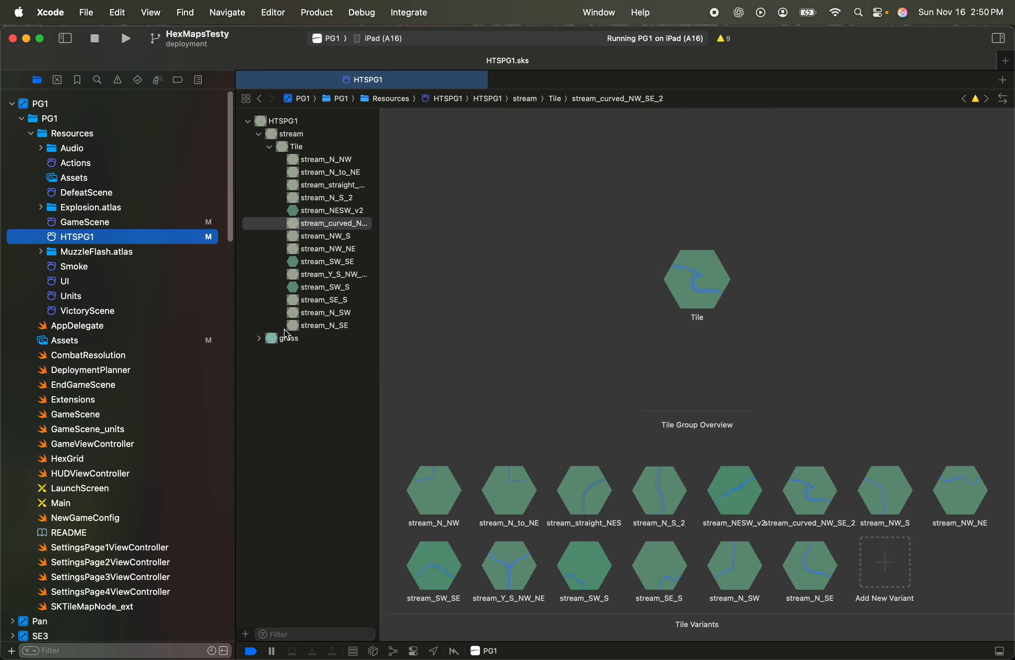
left_click(290, 341)
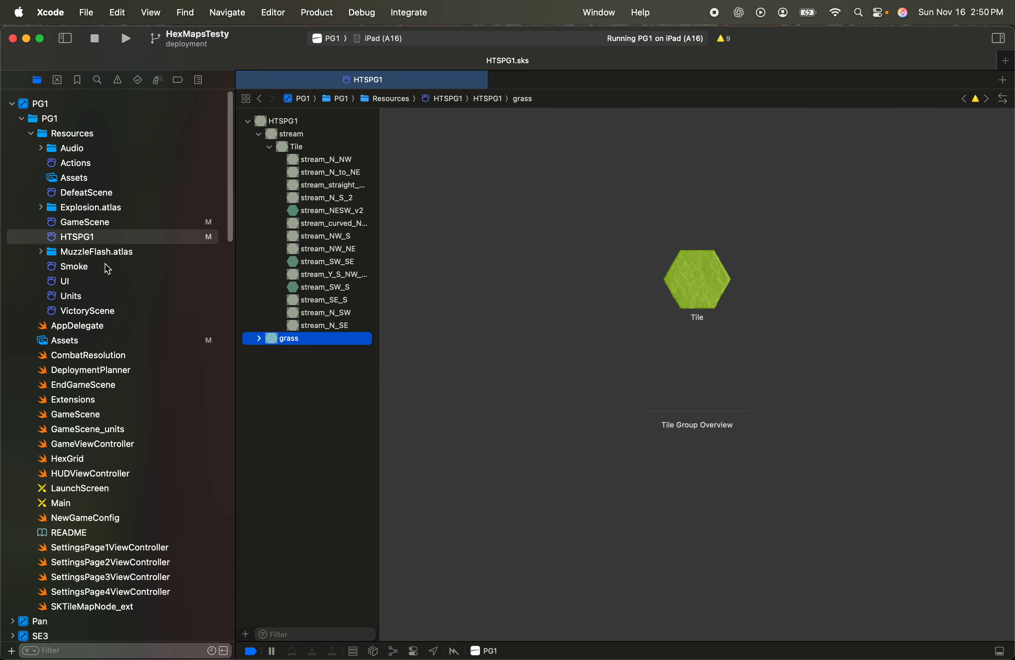
Open GameScene and examine the stream layout on the hex map, both as an overview and close up.
left_click(92, 226)
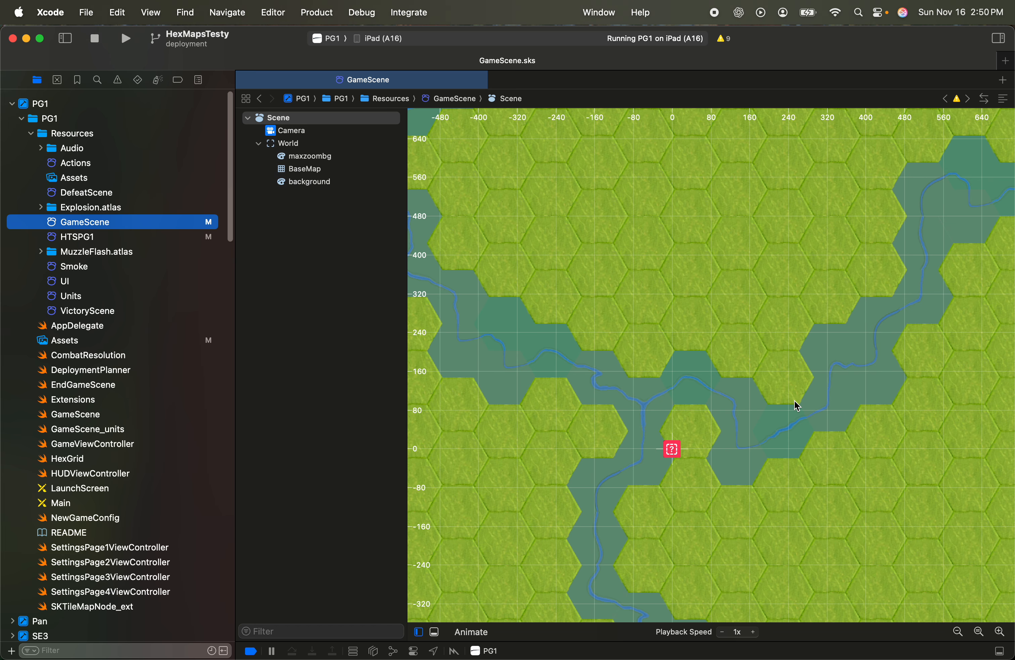
left_click(959, 631)
left_click(959, 632)
left_click(958, 631)
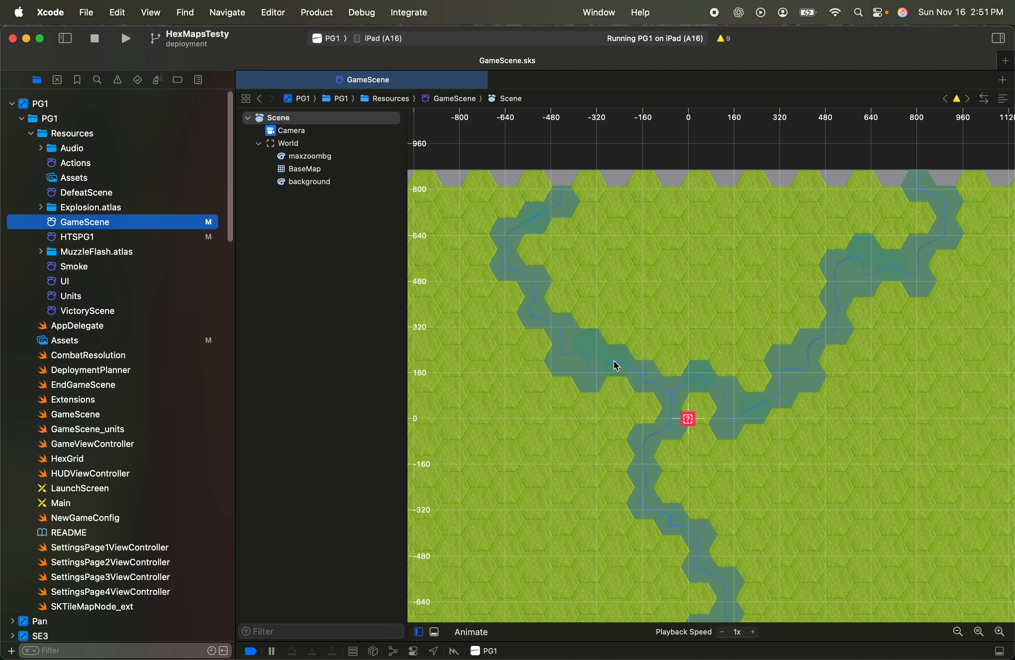
left_click(1000, 632)
left_click(1000, 632)
left_click(1000, 632)
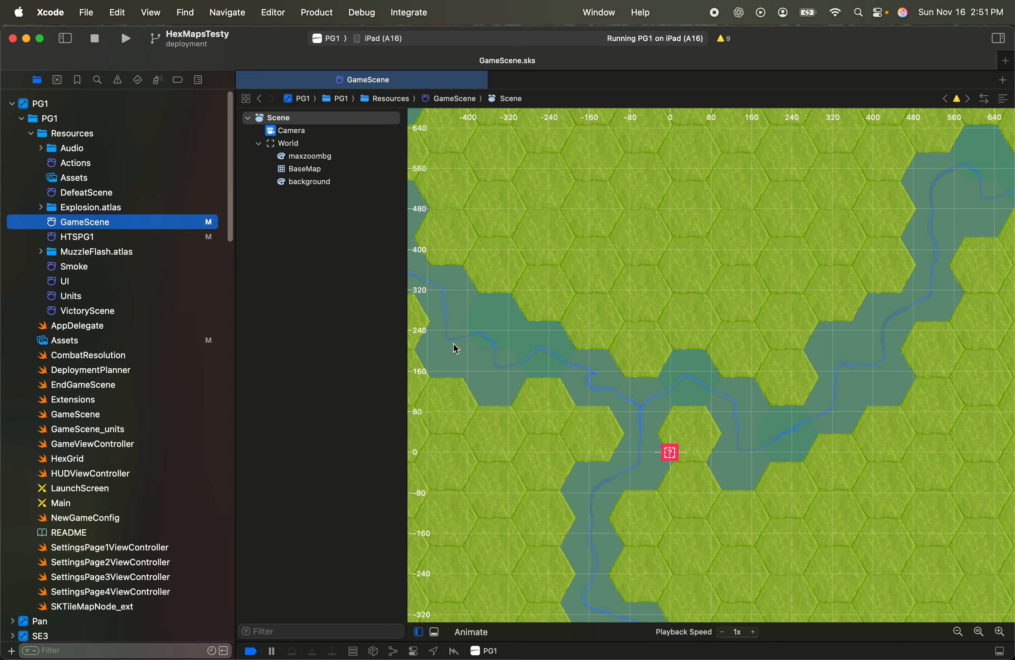
Select the BaseMap node in GameScene and open it for tile map editing.
left_click(500, 319)
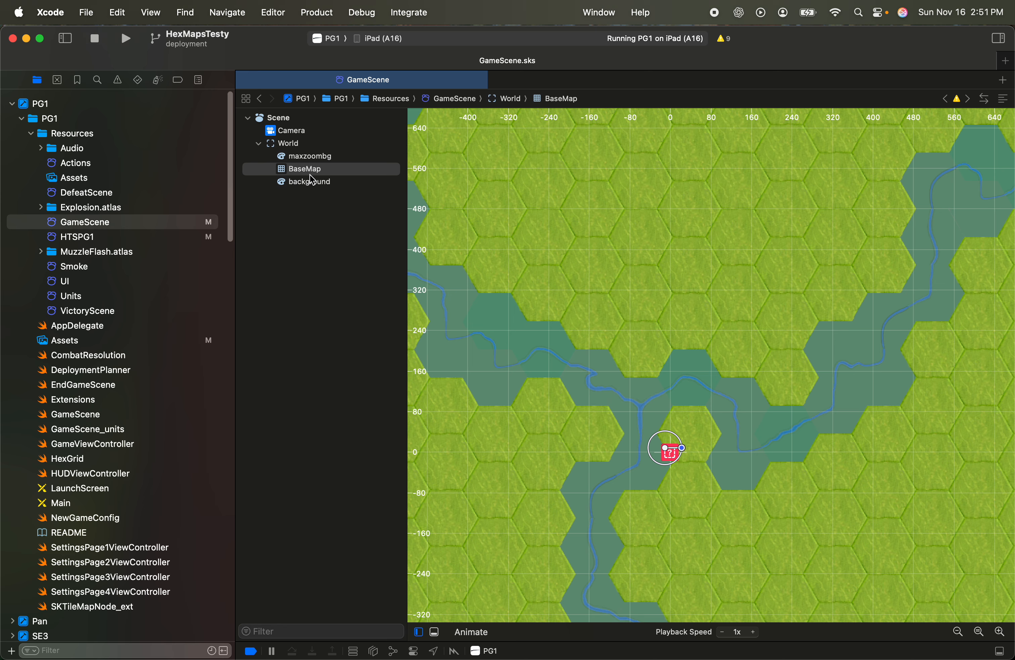
right_click(335, 169)
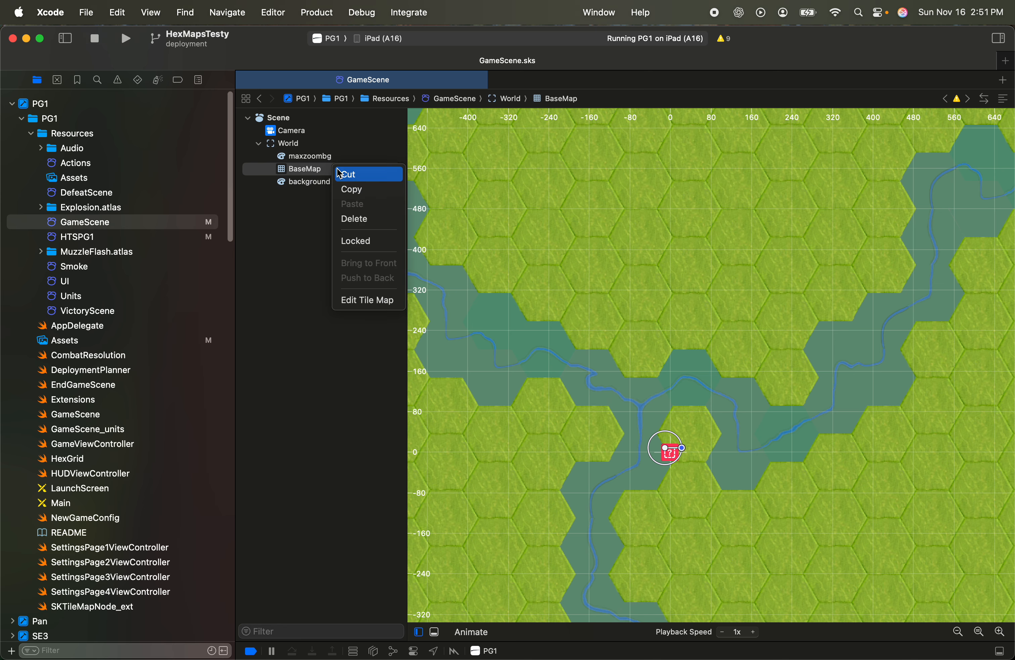
left_click(374, 300)
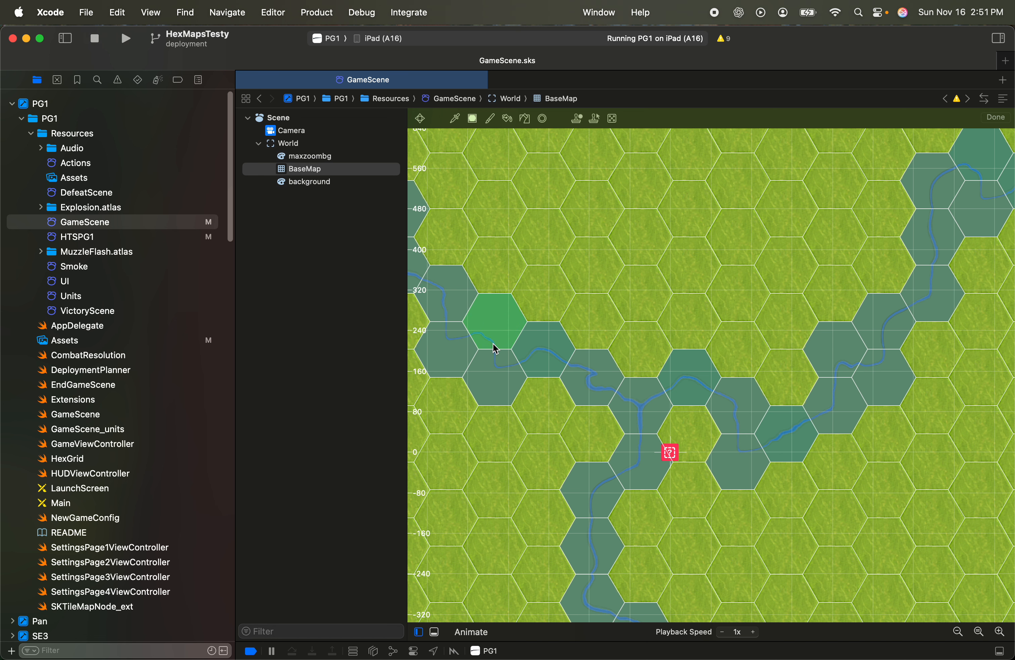